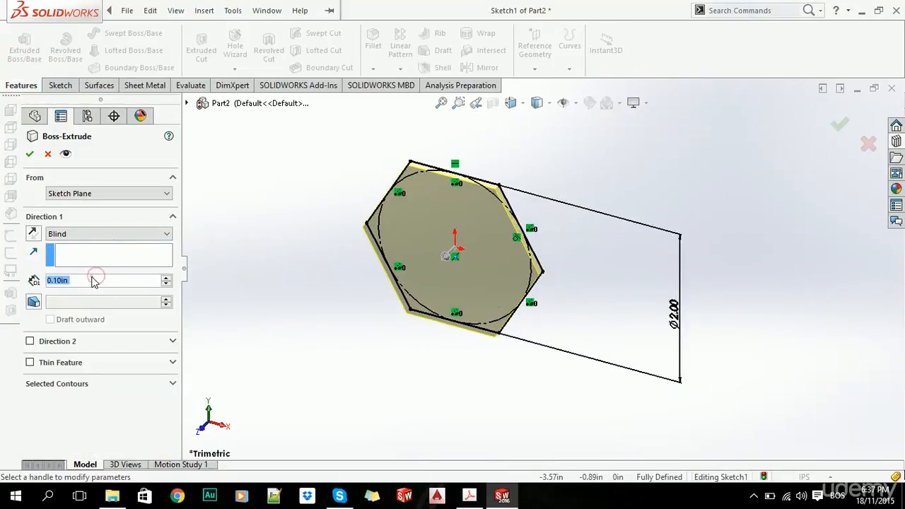
# Extrude the hexagon sketch as a blind boss with a depth of 0.5 in.
pyautogui.write('0.5')
pyautogui.press('Return')
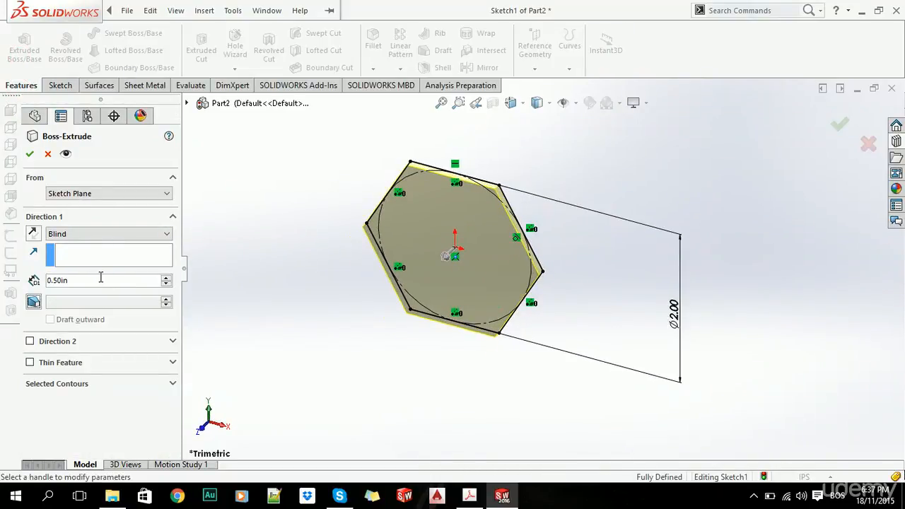
pyautogui.click(30, 153)
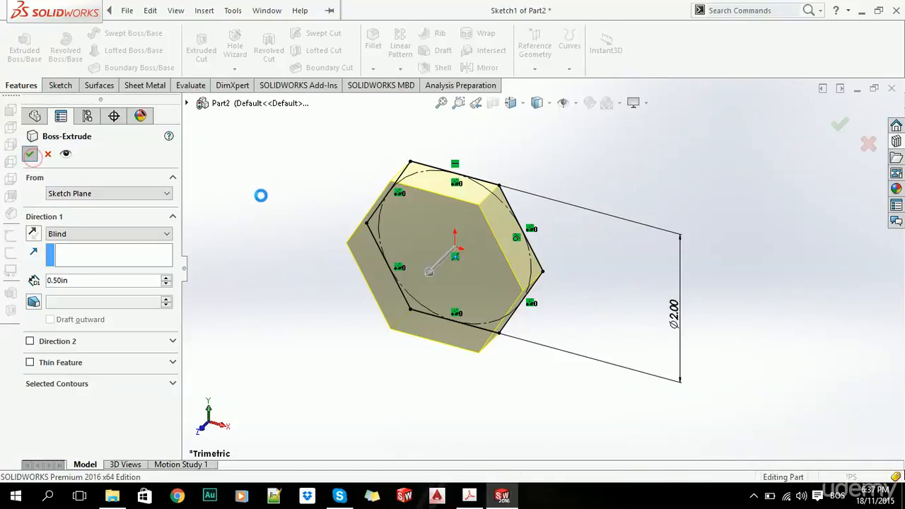
# Start a sketch on the hexagon's front face and draw a circle about 0.75 in in diameter centred on the origin.
pyautogui.click(60, 86)
pyautogui.click(19, 48)
pyautogui.click(453, 290)
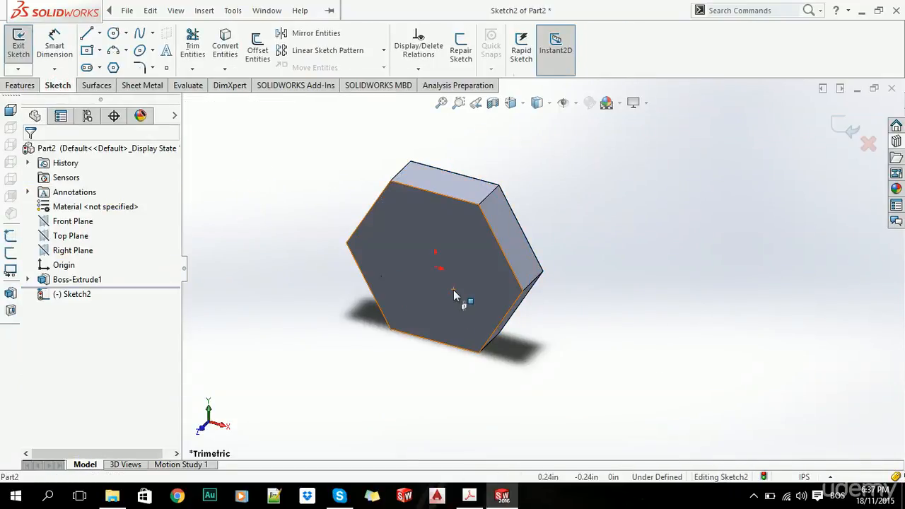
pyautogui.click(113, 35)
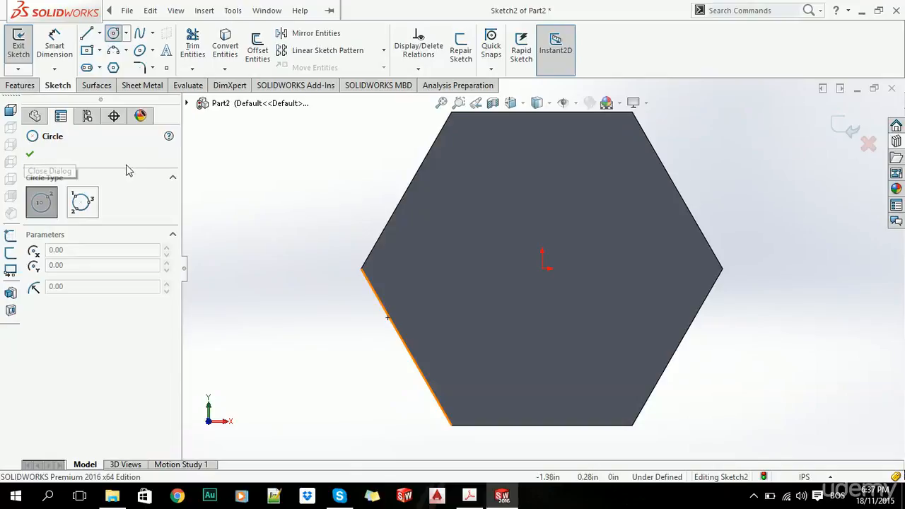
pyautogui.click(542, 269)
pyautogui.click(587, 310)
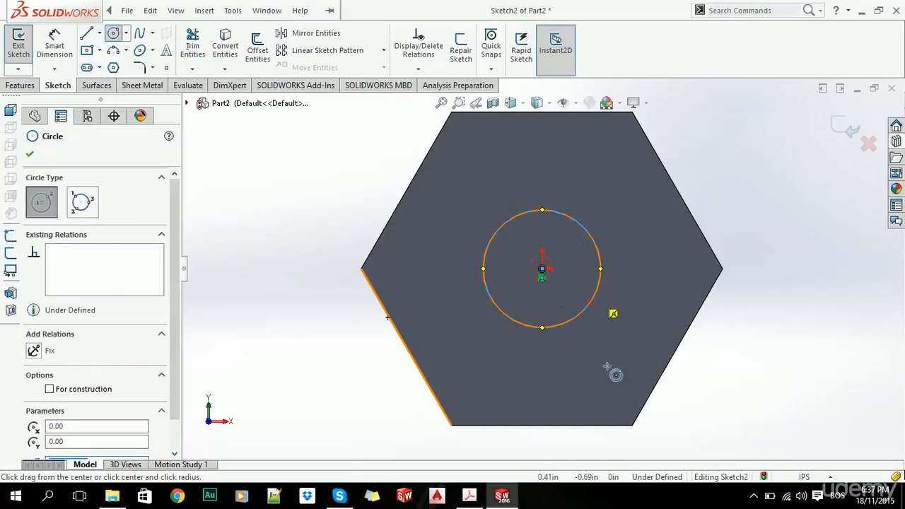
pyautogui.press('Escape')
# Dimension the circle with a diameter of 0.75 in.
pyautogui.click(55, 43)
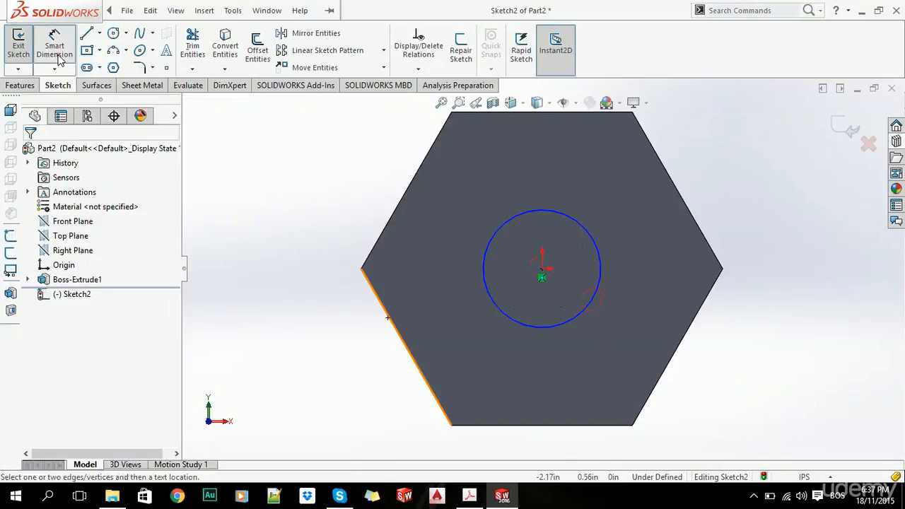
pyautogui.click(521, 271)
pyautogui.click(301, 276)
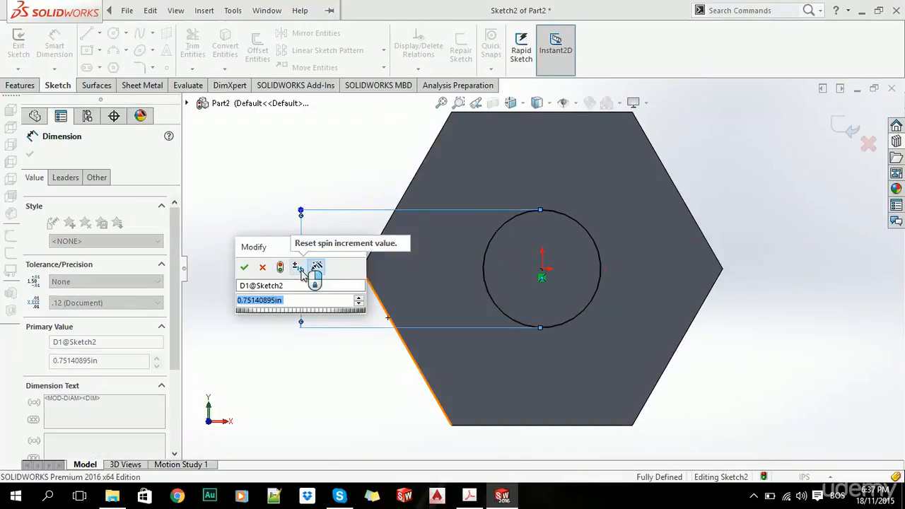
pyautogui.write('0.75')
pyautogui.press('Return')
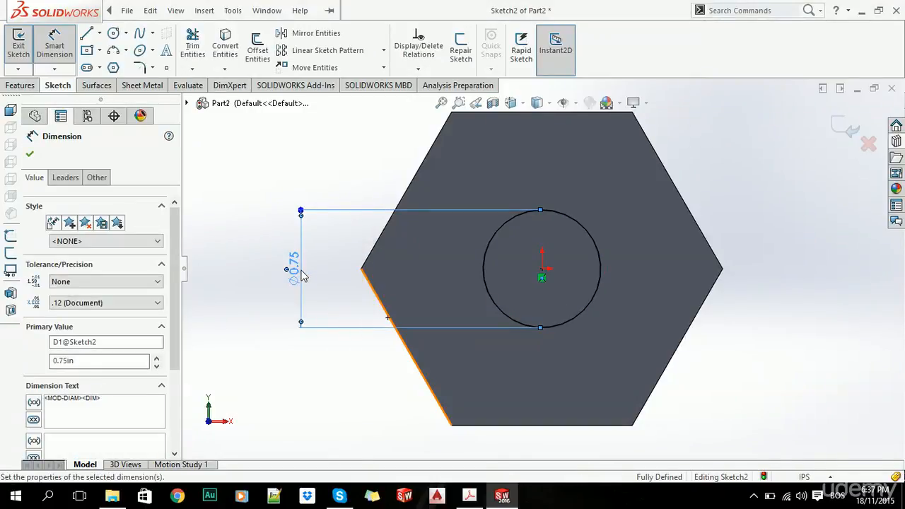
pyautogui.click(30, 154)
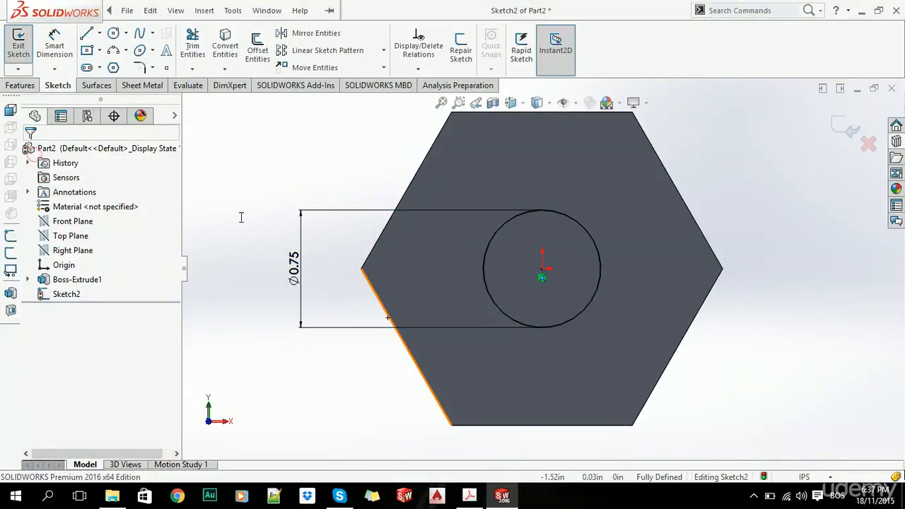
# Set the circle's diameter to 5/8 in.
pyautogui.doubleClick(294, 275)
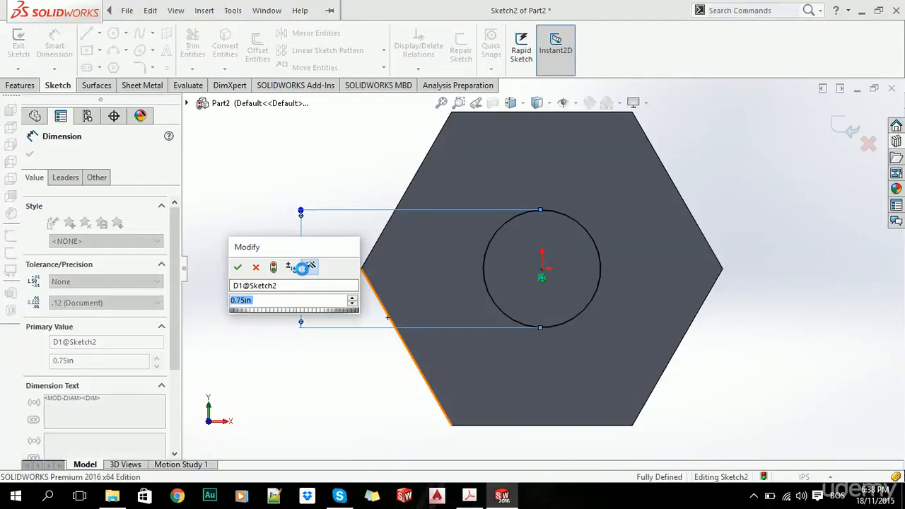
pyautogui.write('5/8')
pyautogui.press('Return')
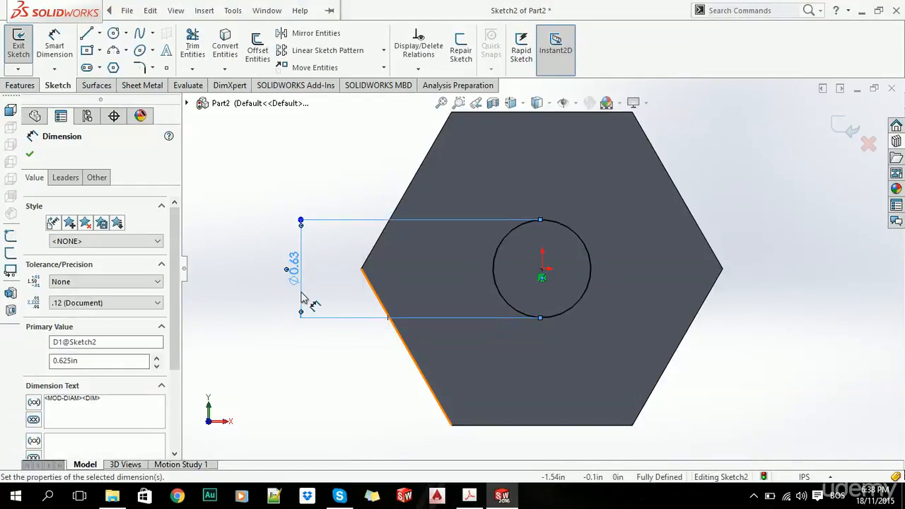
# Set the circle's diameter to 7/8 in.
pyautogui.doubleClick(300, 282)
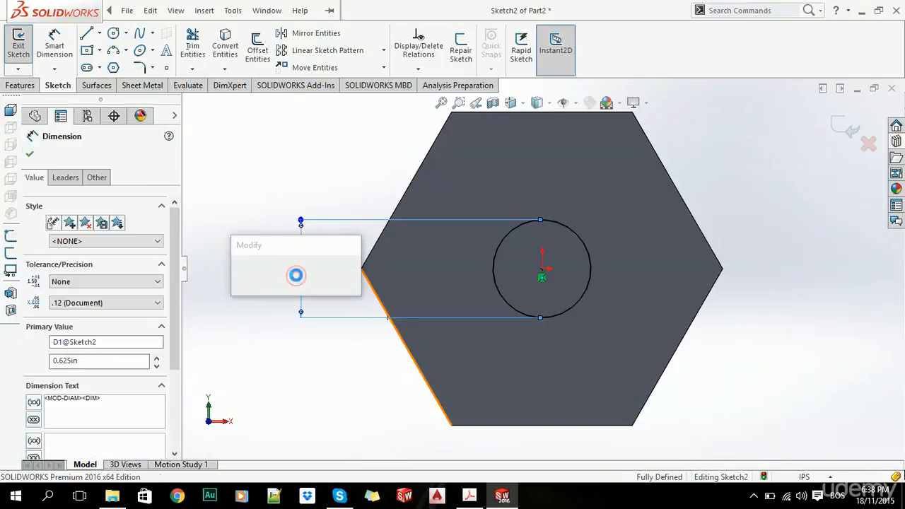
pyautogui.write('7/8')
pyautogui.press('Return')
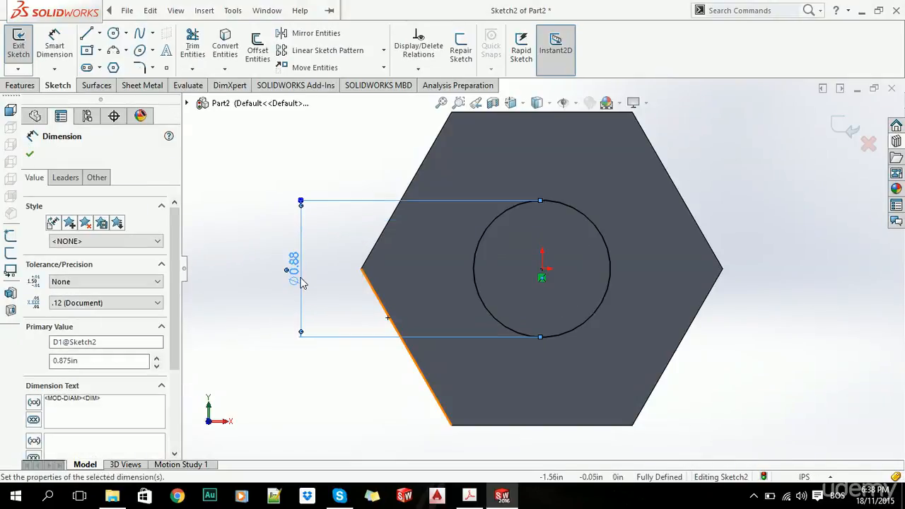
# Extrude the circle 2.5 in outward from the hexagonal head as a blind boss merged with the body.
pyautogui.click(21, 84)
pyautogui.click(24, 48)
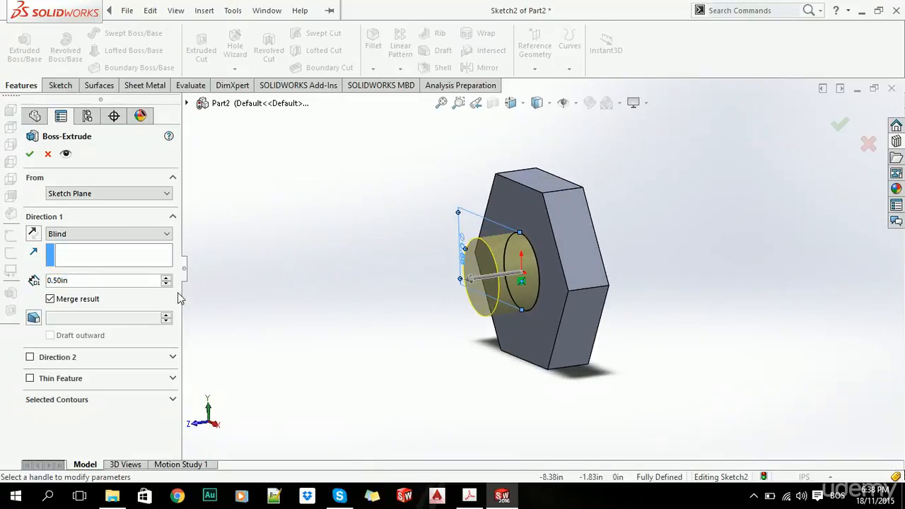
pyautogui.click(133, 281)
pyautogui.press('BackSpace')
pyautogui.press('BackSpace')
pyautogui.press('BackSpace')
pyautogui.press('BackSpace')
pyautogui.press('BackSpace')
pyautogui.press('BackSpace')
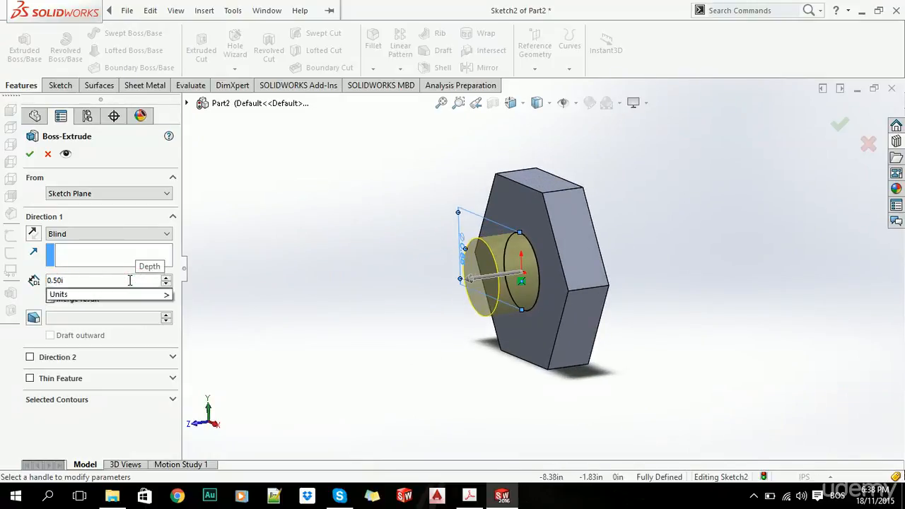
pyautogui.write('2.5')
pyautogui.press('Tab')
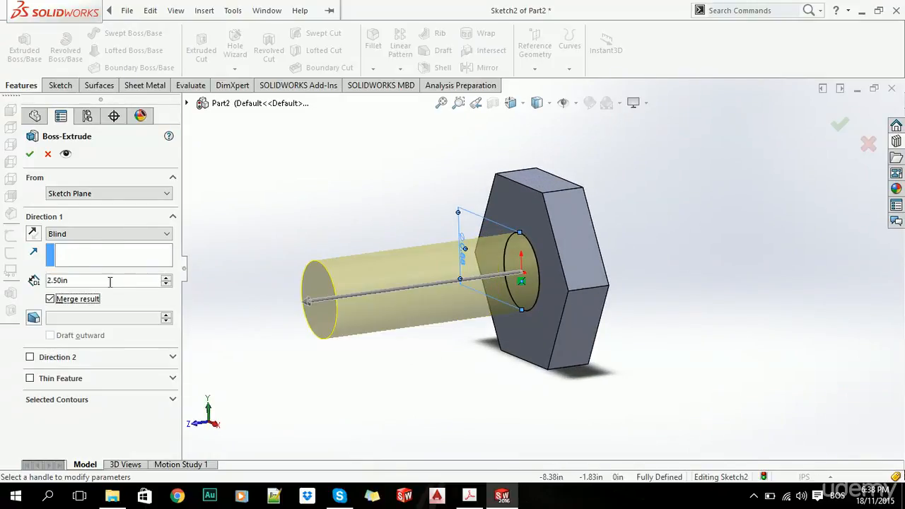
pyautogui.click(29, 154)
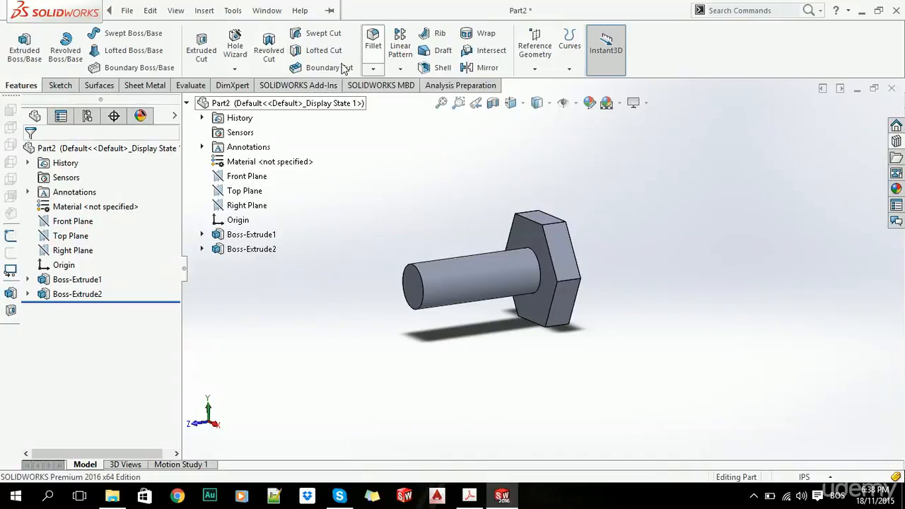
# Chamfer the circular edge at the shank's free end by 0.1 in at 45 degrees.
pyautogui.click(373, 68)
pyautogui.click(394, 99)
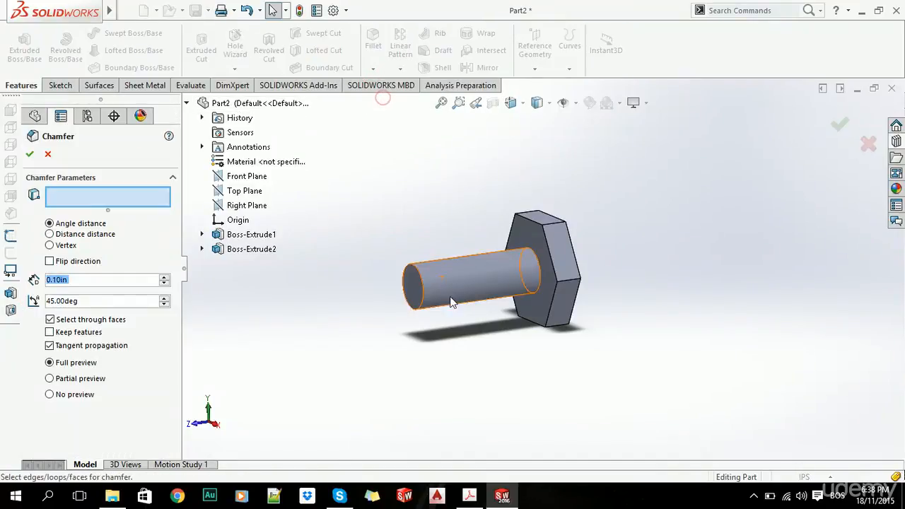
pyautogui.scroll(-3, 436, 283)
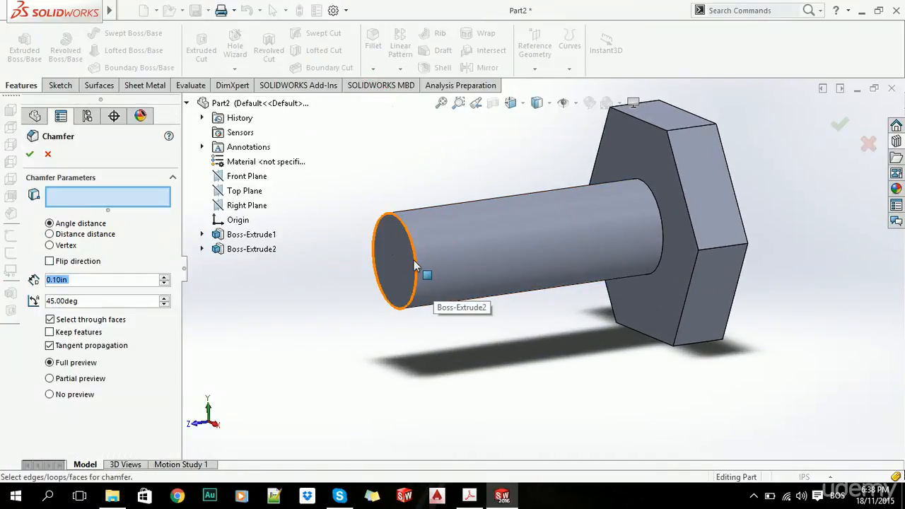
pyautogui.click(414, 264)
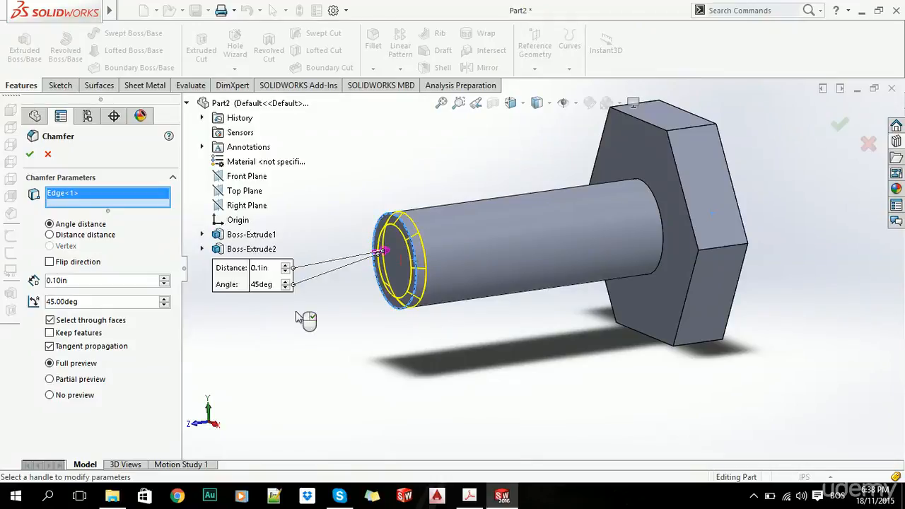
pyautogui.click(29, 153)
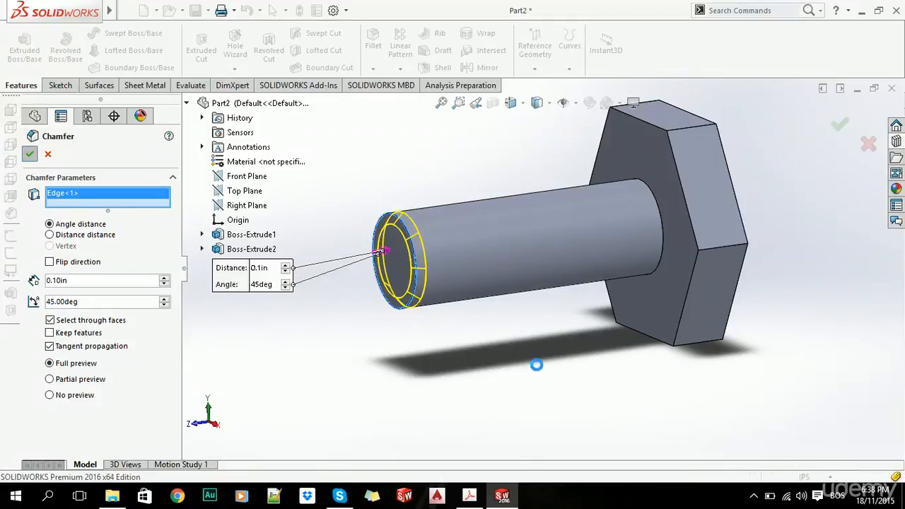
# Edit the hexagonal head's sketch, set its inscribed circle diameter to 1.5 in and exit the sketch to rebuild the part.
pyautogui.scroll(5, 533, 351)
pyautogui.moveTo(530, 360); pyautogui.dragTo(642, 383, button='middle')
pyautogui.scroll(-4, 567, 288)
pyautogui.scroll(4, 542, 272)
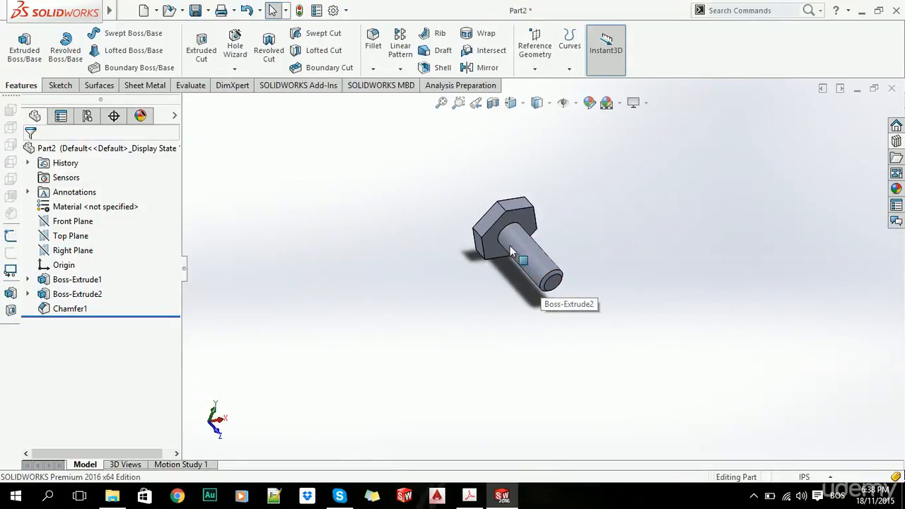
pyautogui.scroll(-3, 511, 253)
pyautogui.click(26, 279)
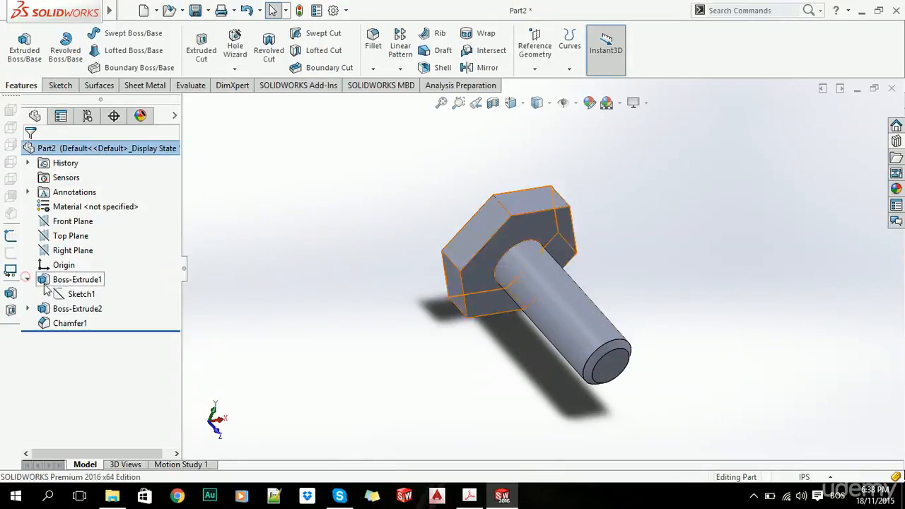
pyautogui.click(77, 295)
pyautogui.click(76, 262)
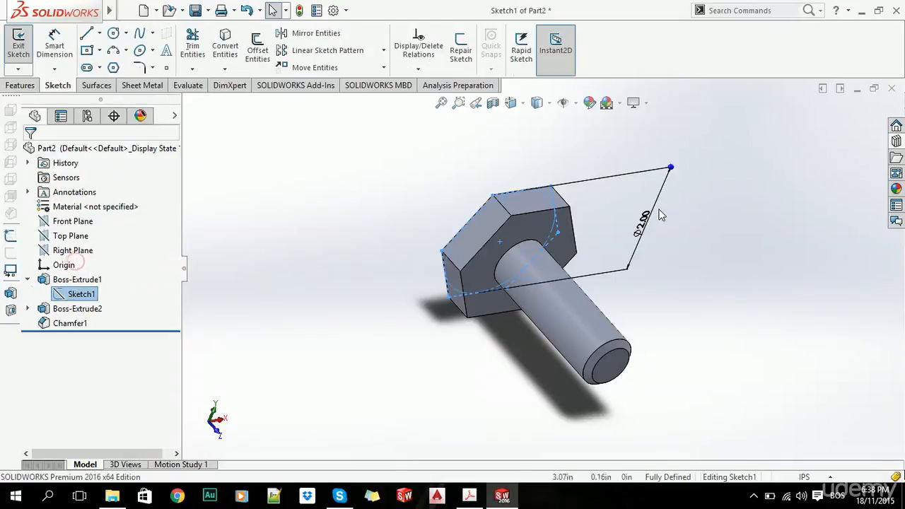
pyautogui.doubleClick(645, 225)
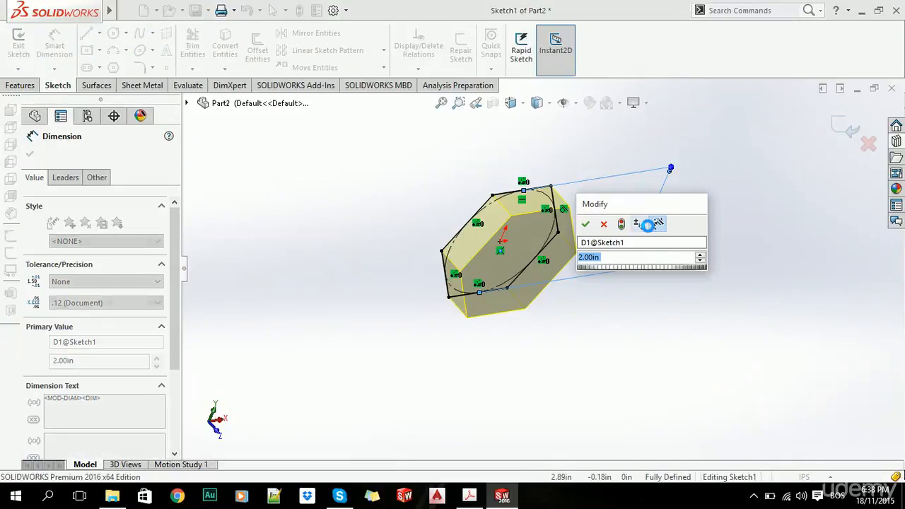
pyautogui.write('1.5')
pyautogui.press('Return')
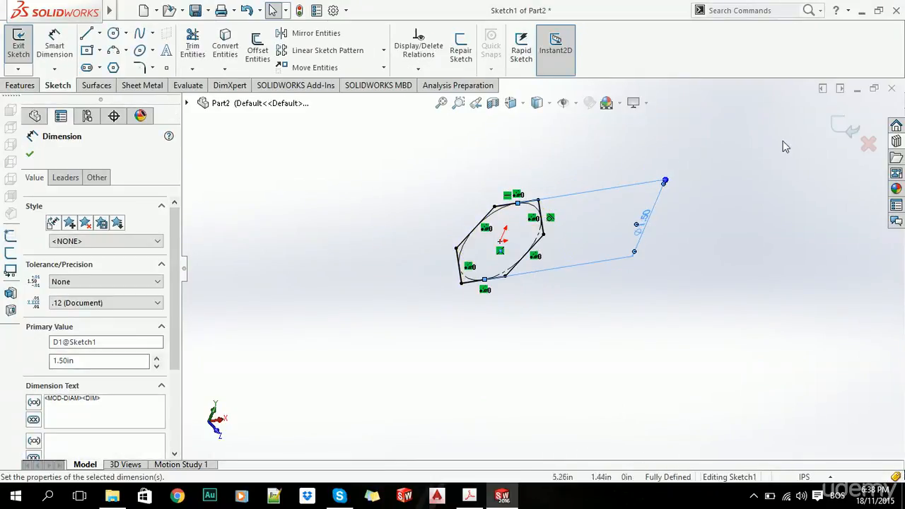
pyautogui.click(845, 125)
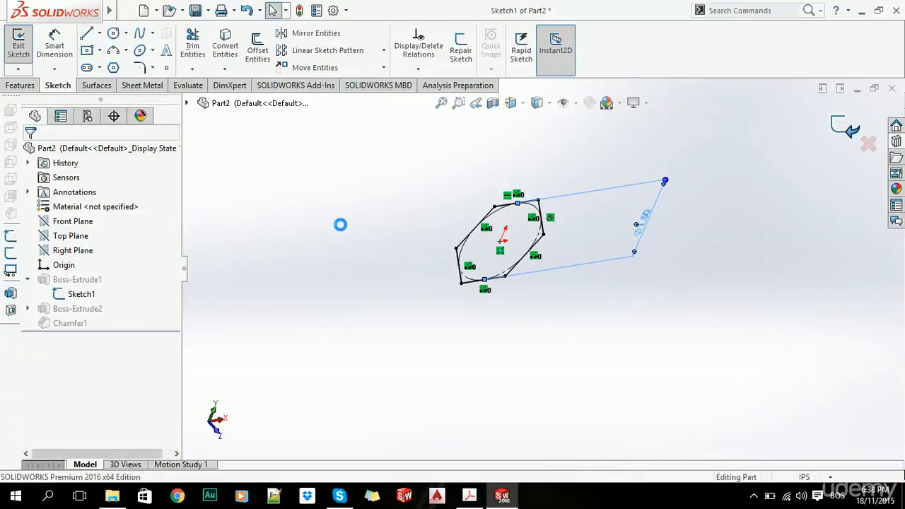
# Save the part in the Videos folder under the file name custom_made_bolt.
pyautogui.scroll(4, 474, 281)
pyautogui.moveTo(475, 282)
pyautogui.mouseDown(button='middle')
pyautogui.moveTo(510, 314)
pyautogui.moveTo(489, 262)
pyautogui.moveTo(366, 262)
pyautogui.moveTo(466, 287)
pyautogui.mouseUp(button='middle')
pyautogui.scroll(-4, 466, 287)
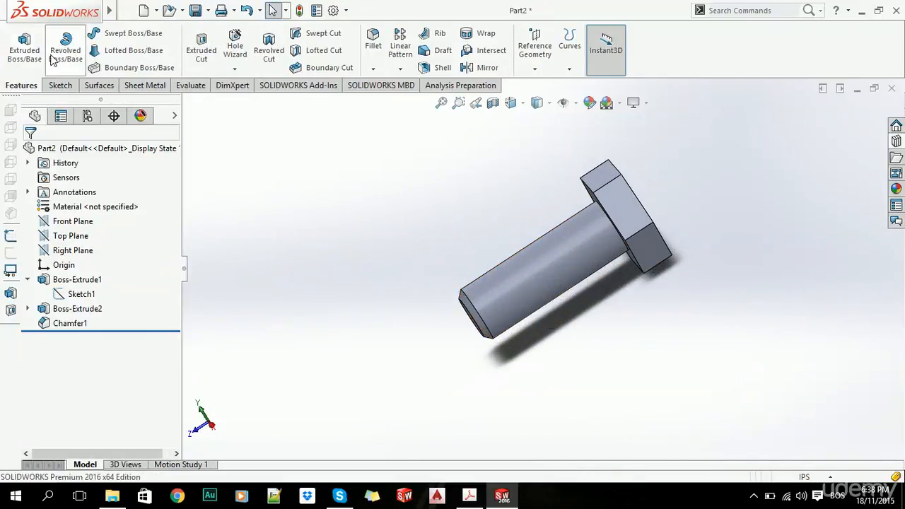
pyautogui.click(127, 10)
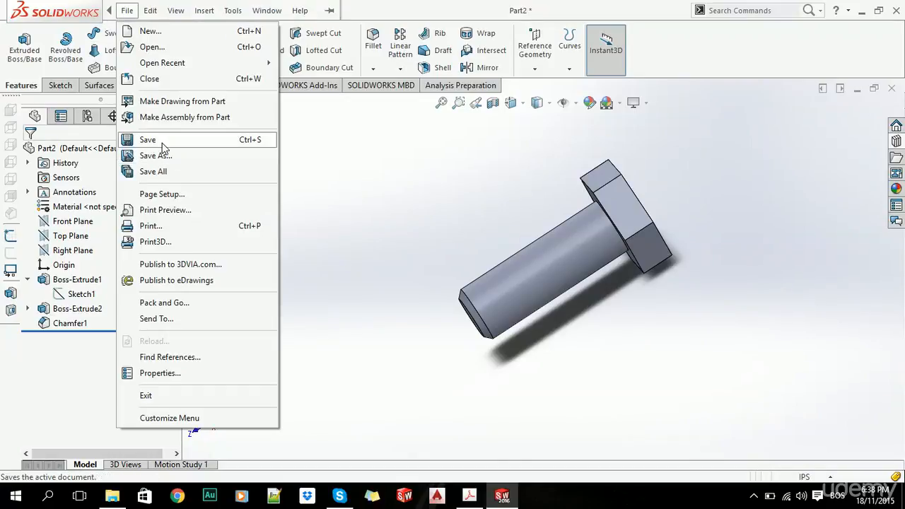
pyautogui.click(162, 141)
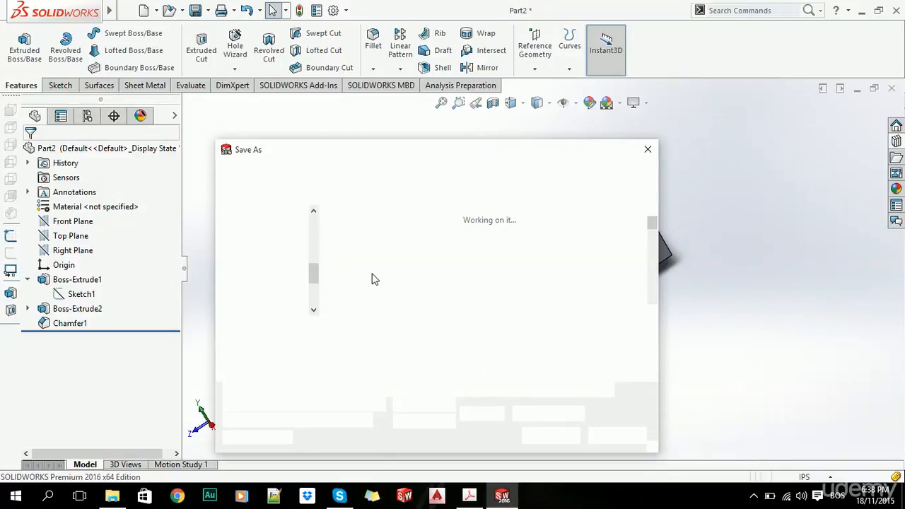
pyautogui.write('custom_made')
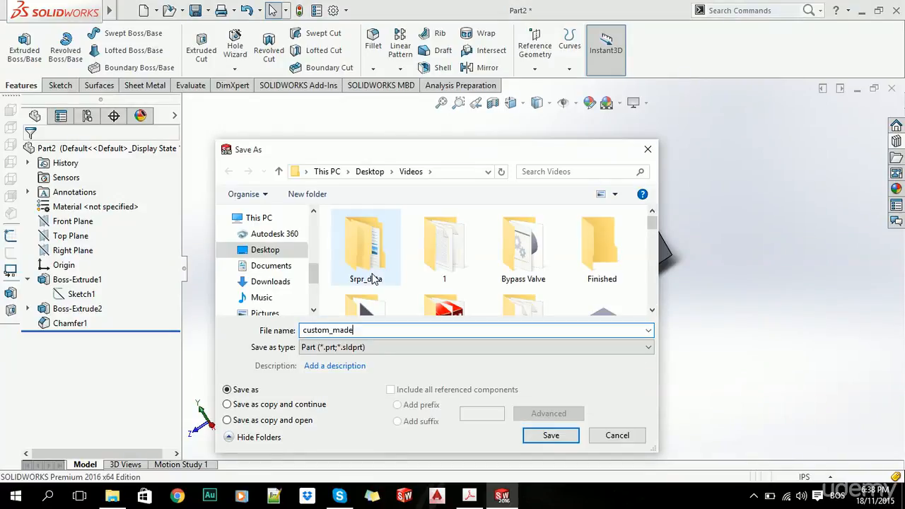
pyautogui.write('_bolt')
pyautogui.press('Return')
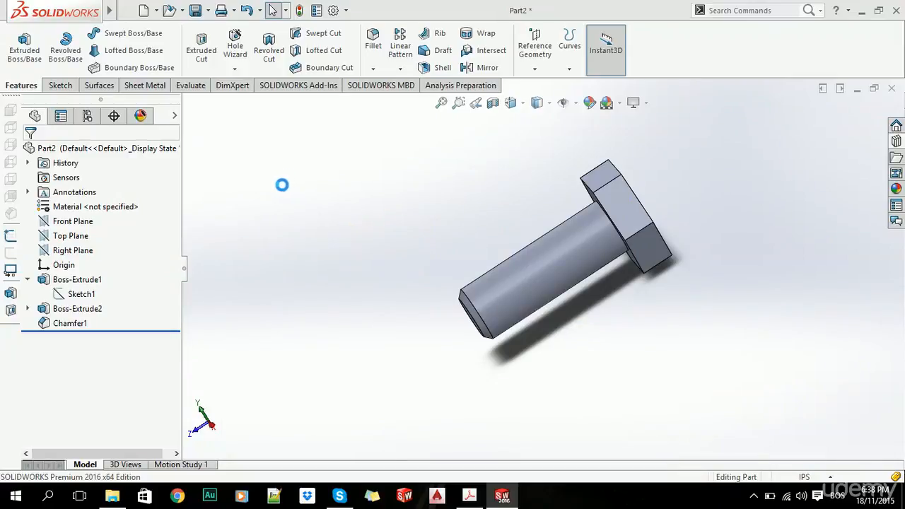
pyautogui.click(87, 116)
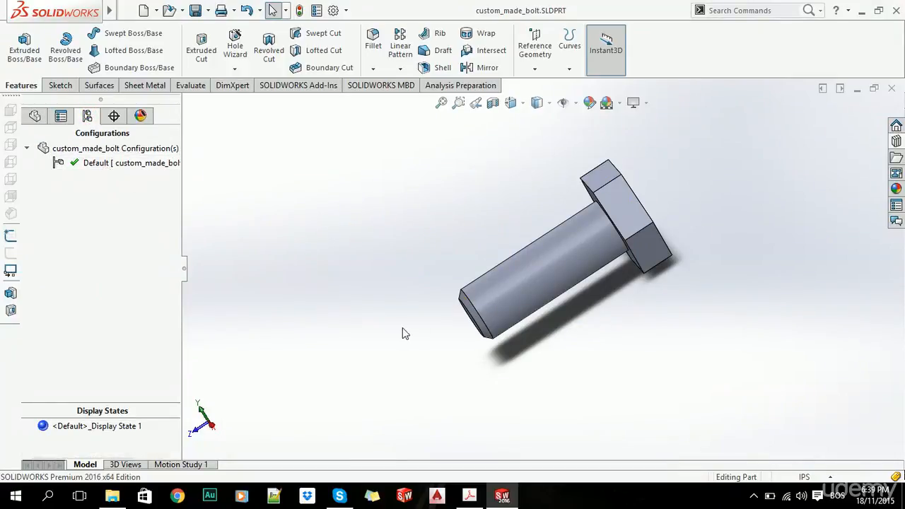
pyautogui.click(35, 115)
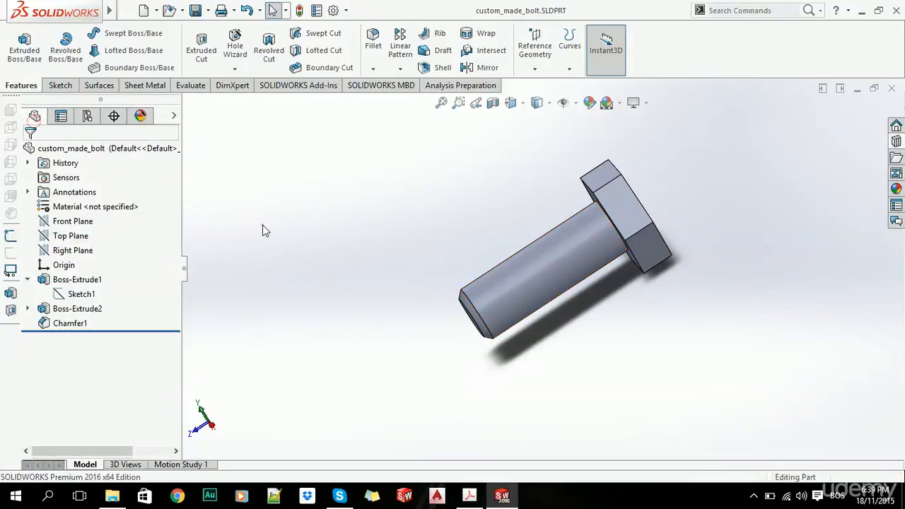
pyautogui.moveTo(263, 230); pyautogui.dragTo(562, 212, button='middle')
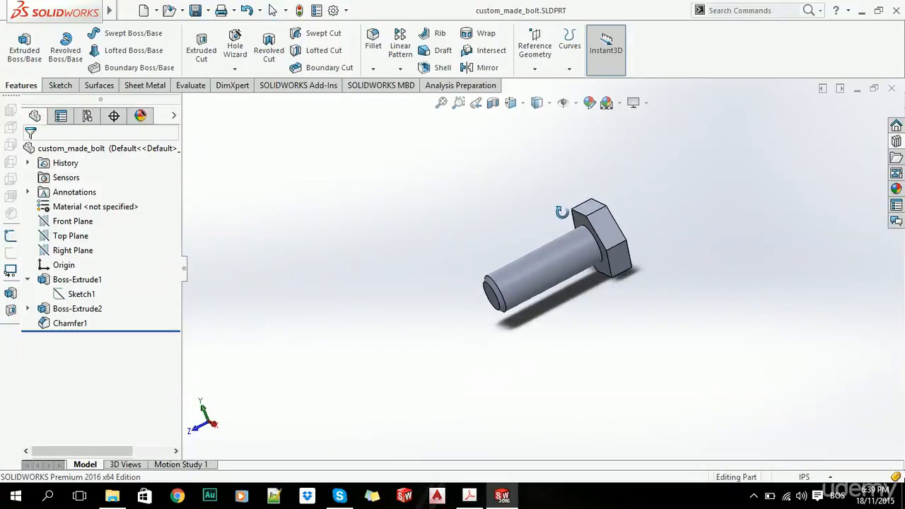
# Insert an auto-created design table into the bolt part, allowing model edits to update the table.
pyautogui.scroll(-2, 561, 212)
pyautogui.moveTo(162, 14)
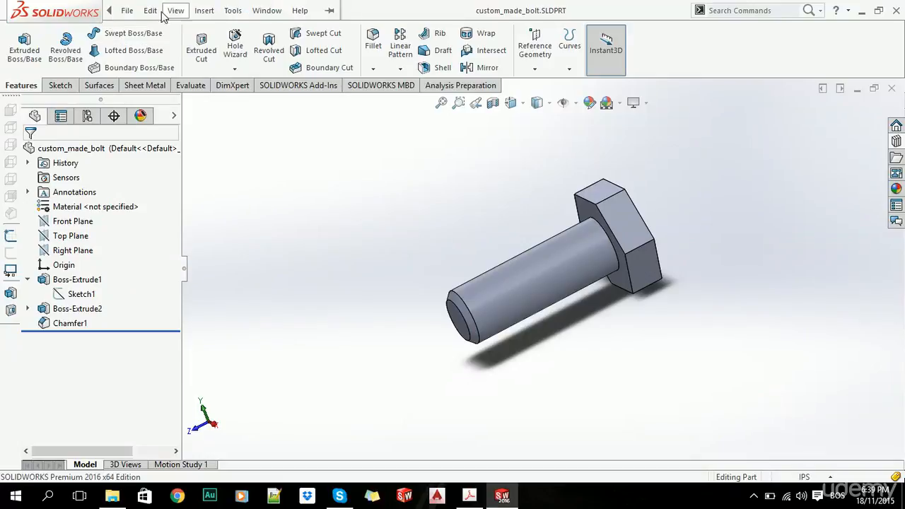
pyautogui.click(204, 10)
pyautogui.click(267, 395)
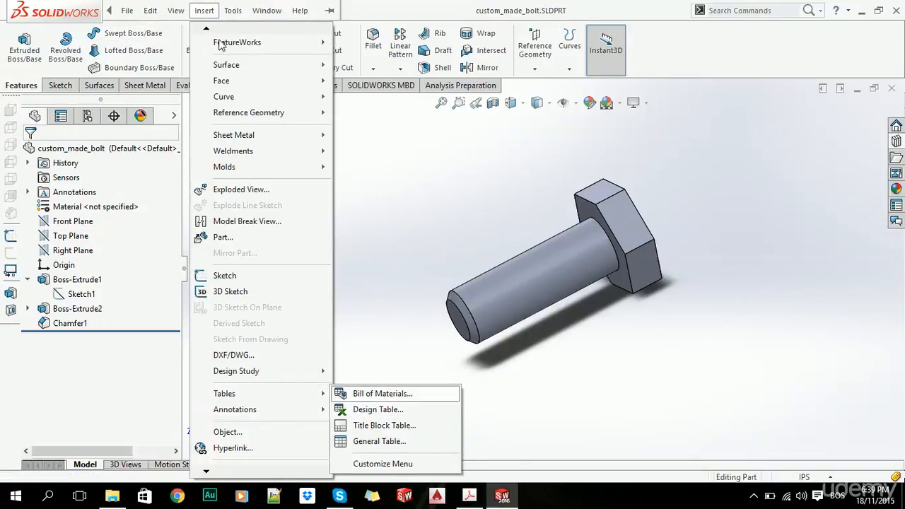
pyautogui.click(284, 396)
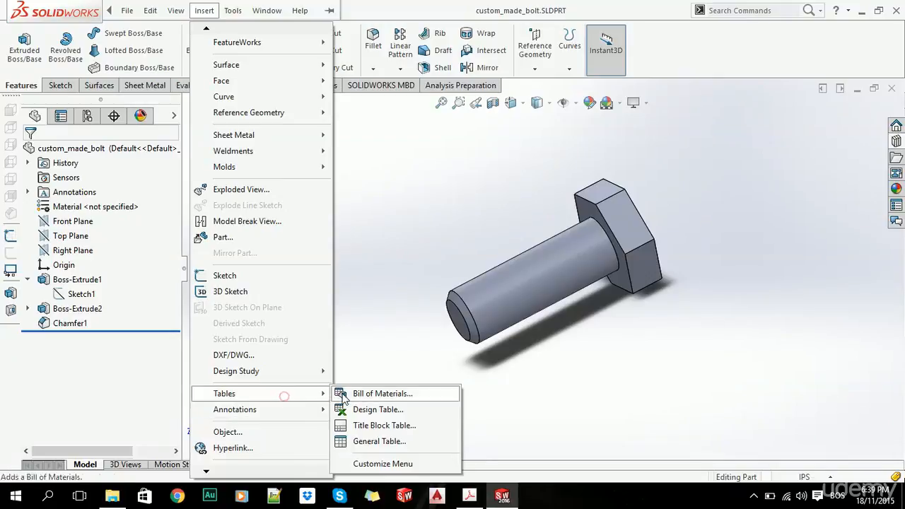
pyautogui.click(375, 411)
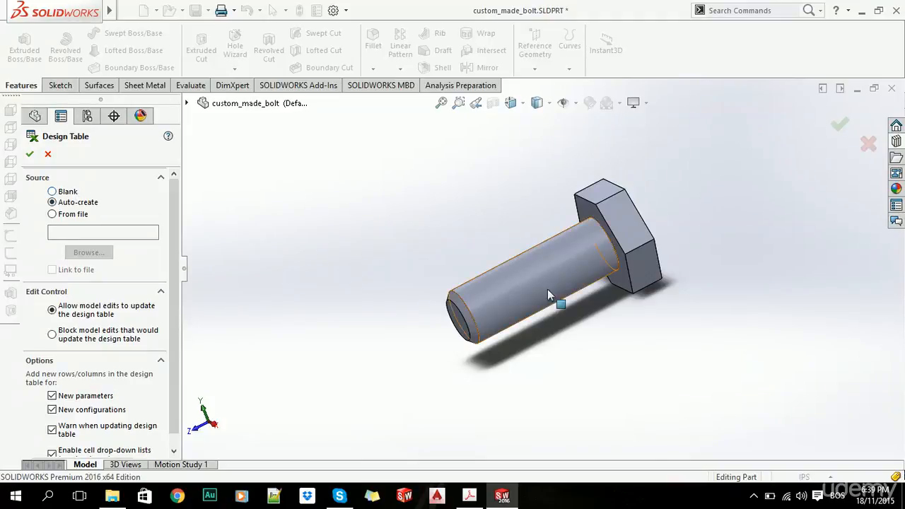
pyautogui.click(635, 201)
pyautogui.click(569, 297)
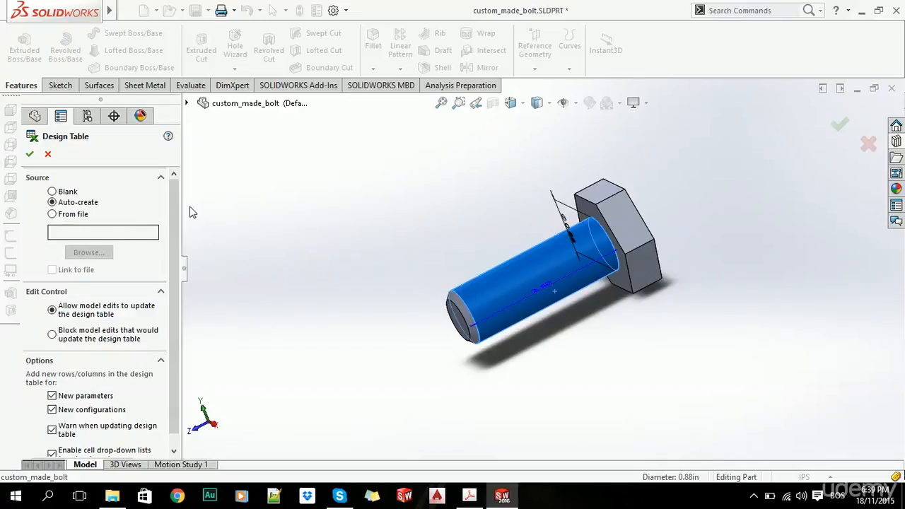
pyautogui.scroll(-1, 152, 240)
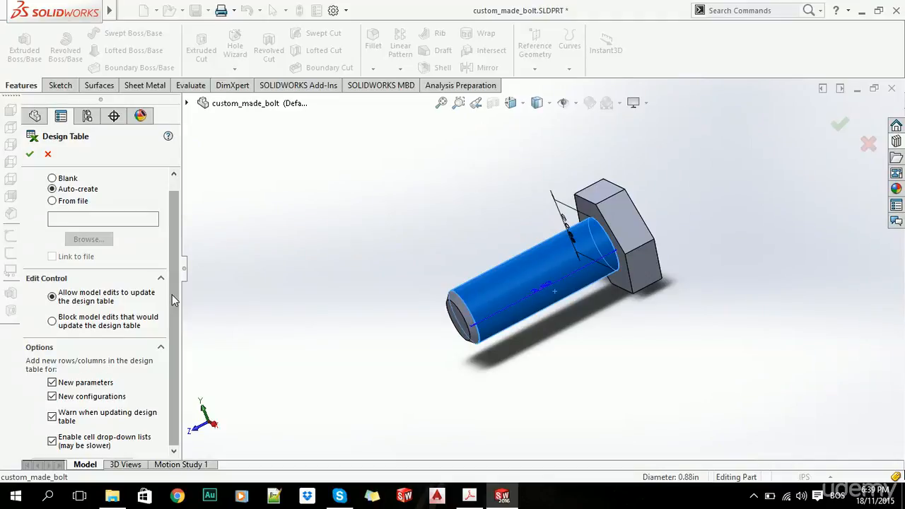
pyautogui.scroll(1, 172, 296)
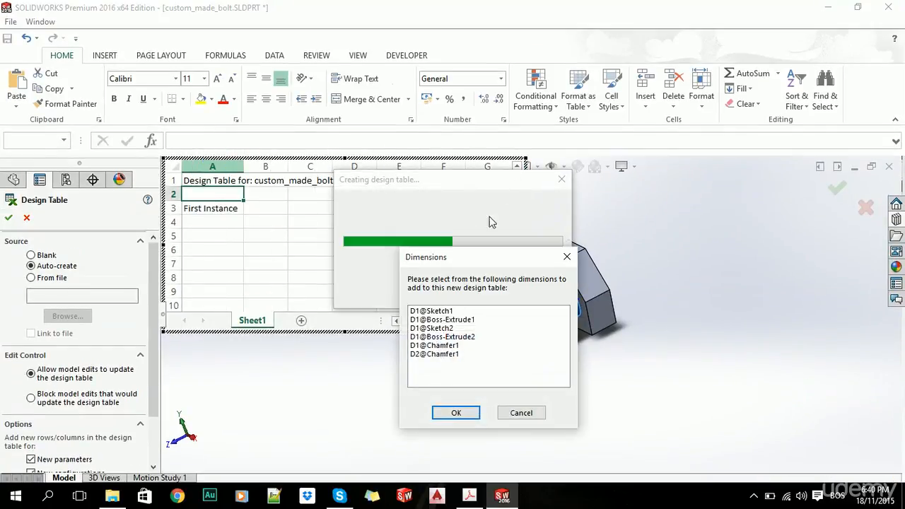
# Add all listed dimensions, from D1@Sketch1 through D2@Chamfer1, to the new design table.
pyautogui.click(605, 98)
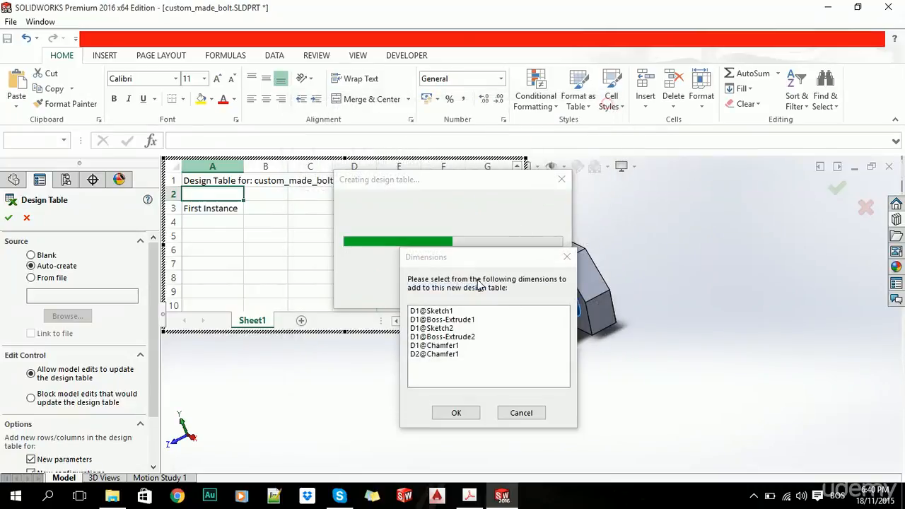
pyautogui.click(440, 311)
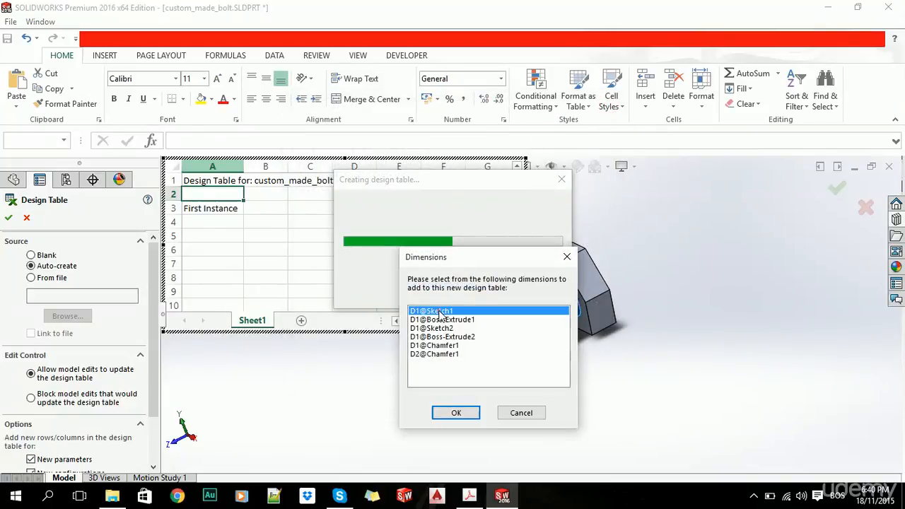
pyautogui.keyDown('shift'); pyautogui.click(440, 356); pyautogui.keyUp('shift')
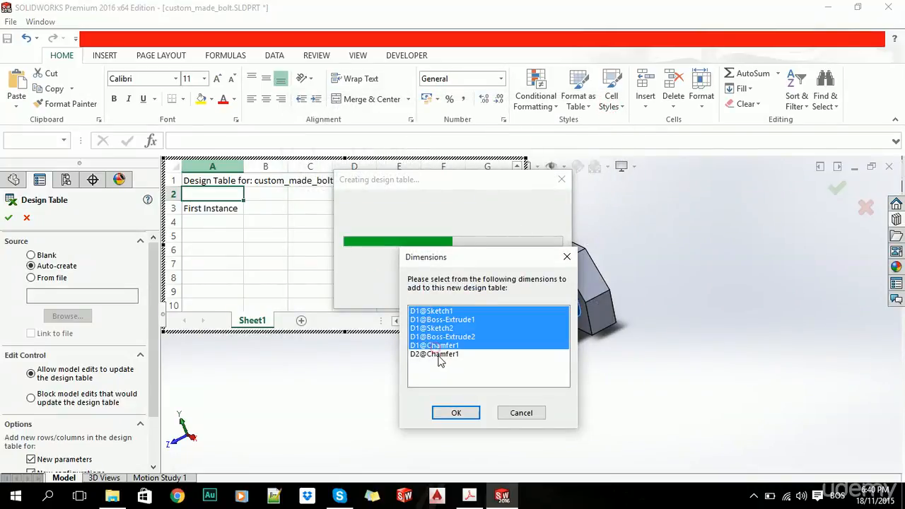
pyautogui.click(456, 415)
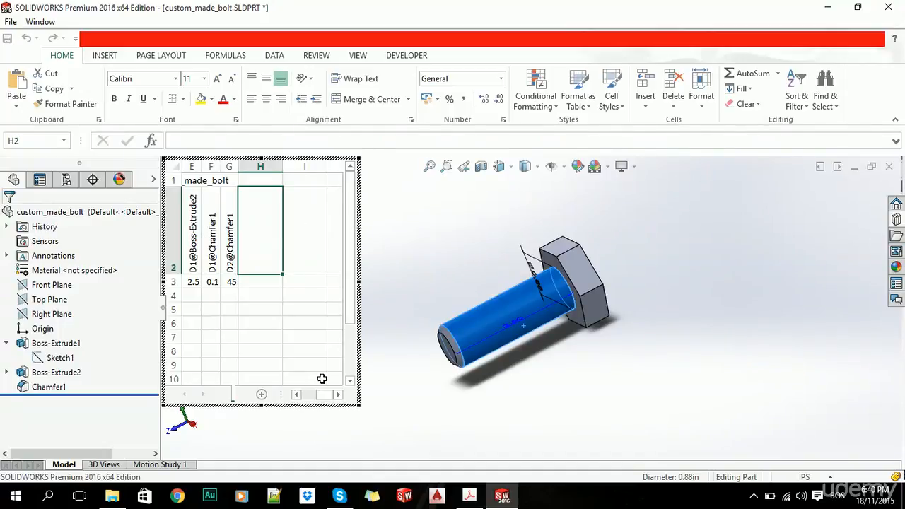
# Widen the embedded design table and bring its first columns into view.
pyautogui.moveTo(356, 407); pyautogui.dragTo(431, 406)
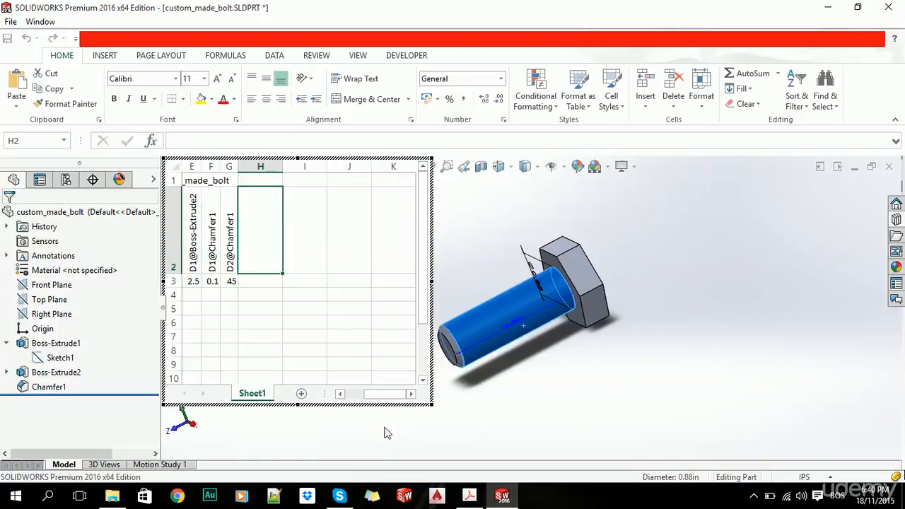
pyautogui.click(280, 293)
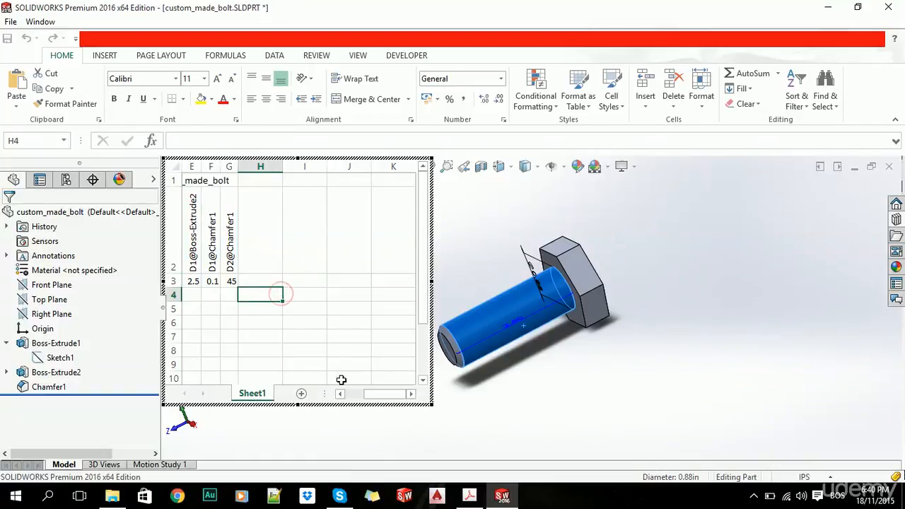
pyautogui.moveTo(431, 281); pyautogui.dragTo(469, 354)
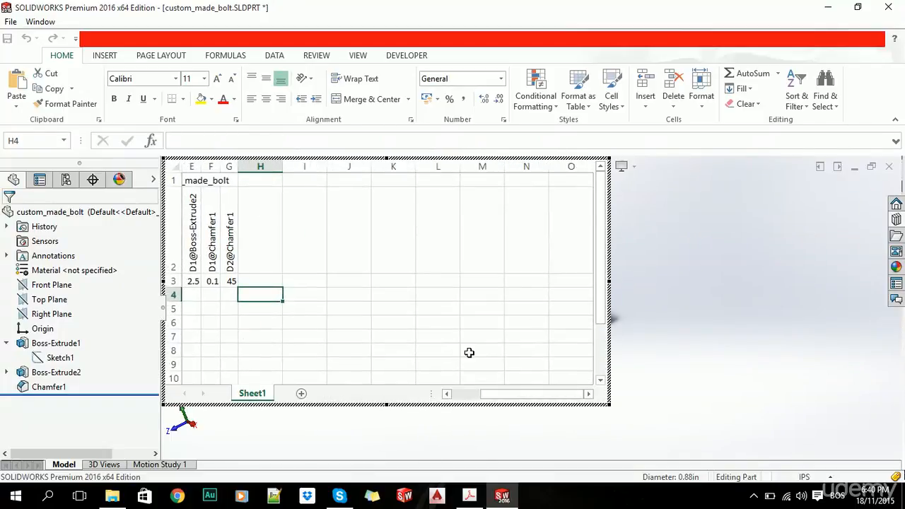
pyautogui.moveTo(515, 393); pyautogui.dragTo(452, 412)
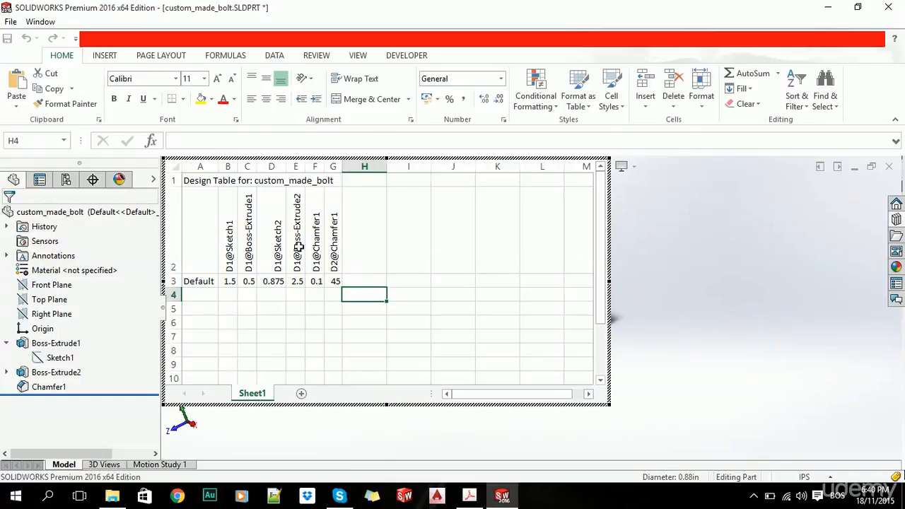
# Enter New as the configuration name in cell A4, below the Default row of the design table.
pyautogui.click(207, 296)
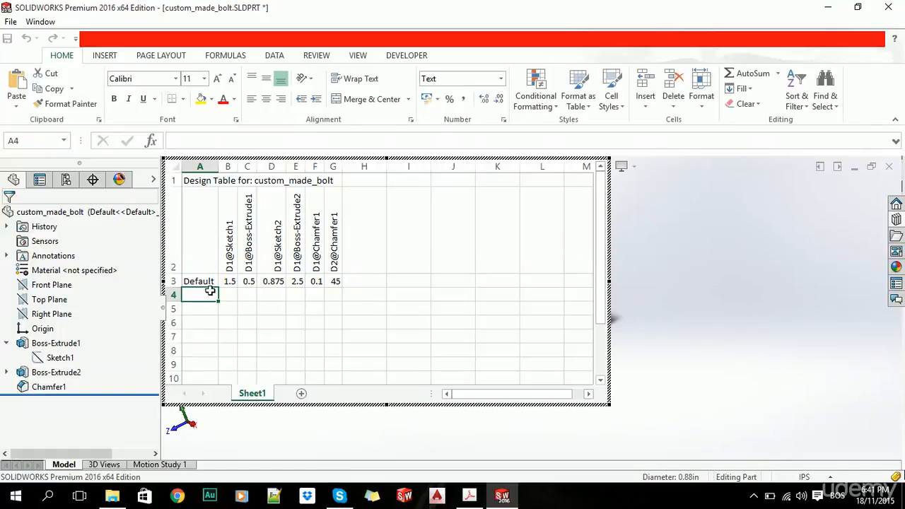
pyautogui.write('new')
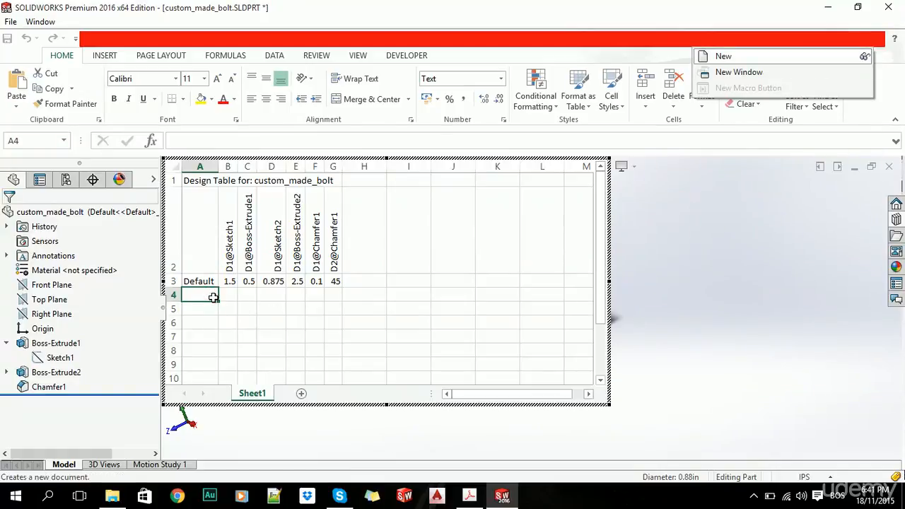
pyautogui.click(265, 316)
pyautogui.click(199, 296)
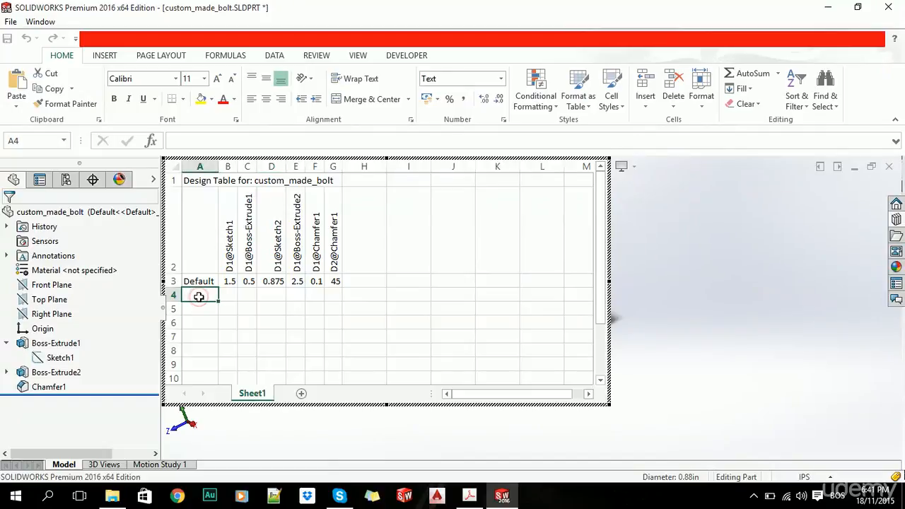
pyautogui.click(280, 315)
pyautogui.doubleClick(193, 293)
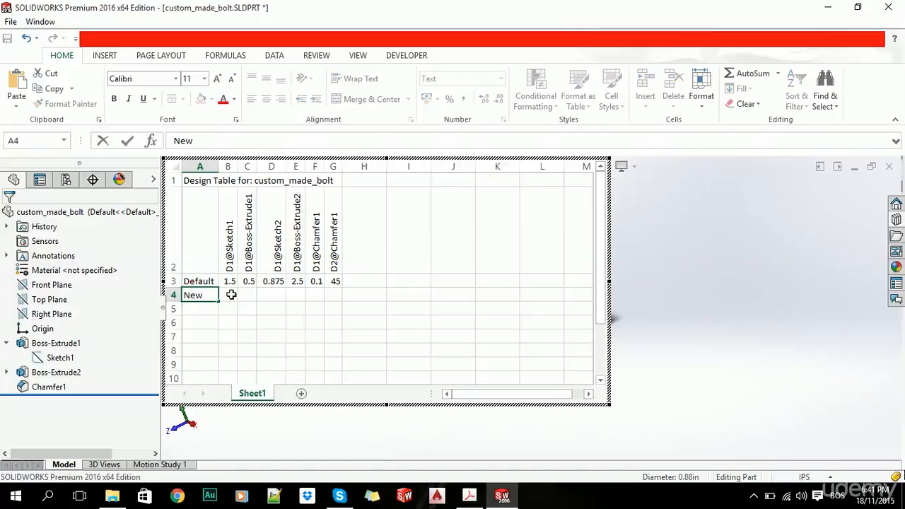
pyautogui.press('Tab')
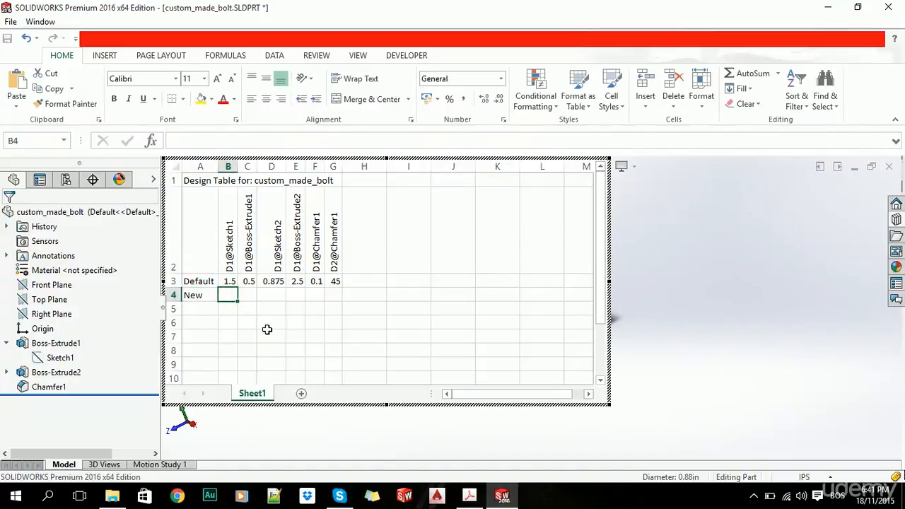
# Set the New configuration's head dimensions to 1 for D1@Sketch1 and 0.4 for D1@Boss-Extrude1.
pyautogui.write('1')
pyautogui.click(270, 311)
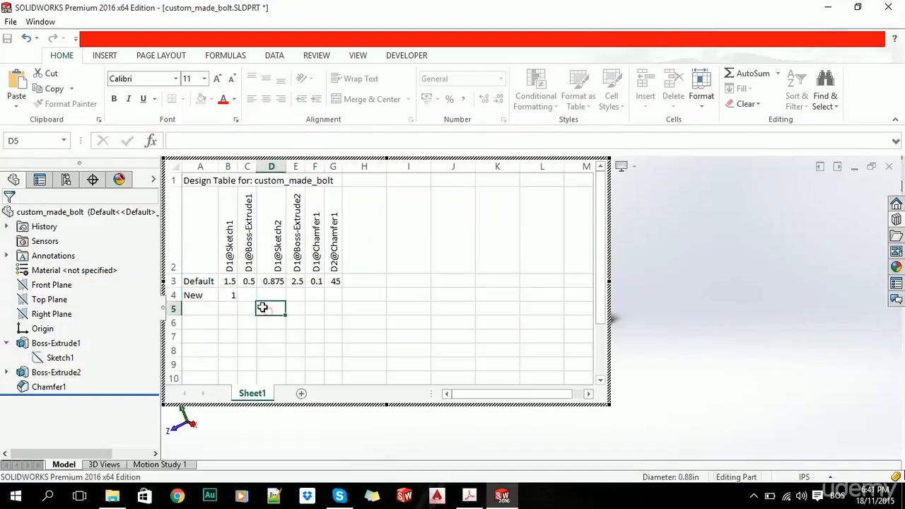
pyautogui.click(247, 295)
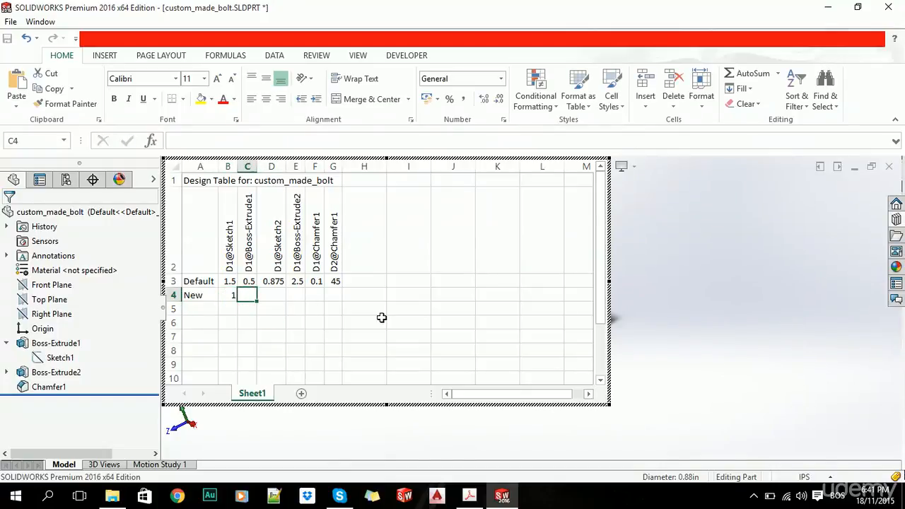
pyautogui.write('0.')
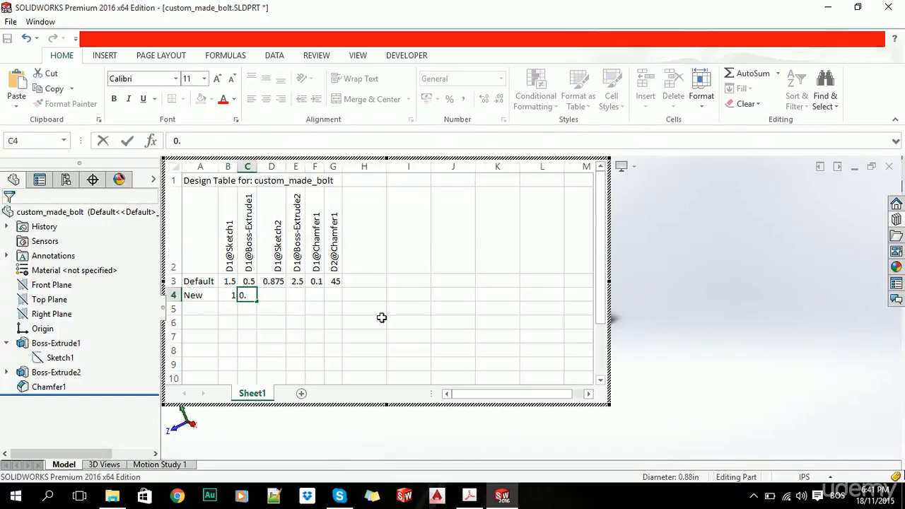
pyautogui.write('375')
pyautogui.press('Return')
# Set the New configuration's shank dimensions to 0.75 for D1@Sketch2 and 2 for D1@Boss-Extrude2.
pyautogui.click(268, 295)
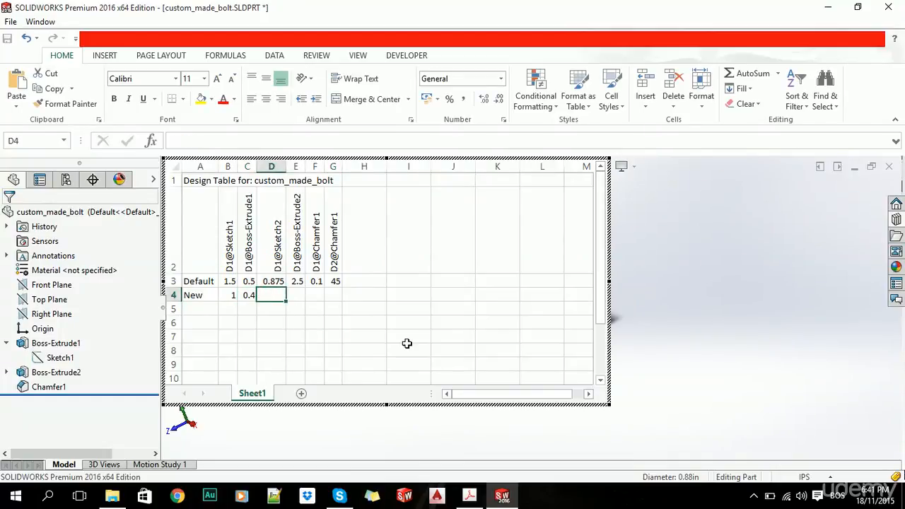
pyautogui.write('0.75')
pyautogui.click(358, 309)
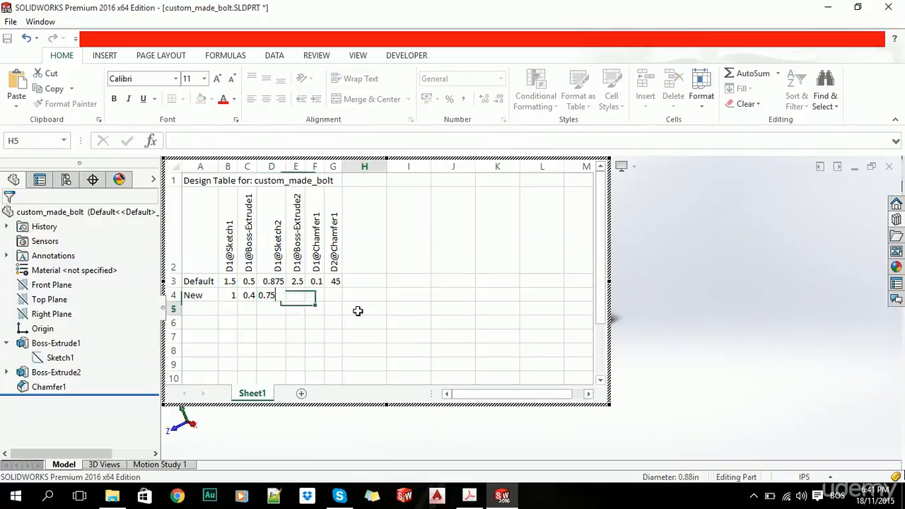
pyautogui.click(296, 295)
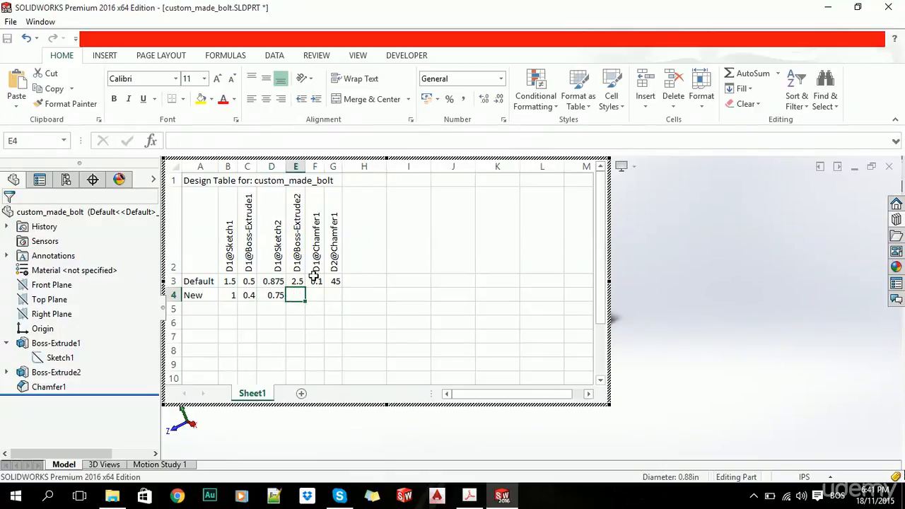
pyautogui.write('2')
pyautogui.click(347, 326)
# Copy the Default row's chamfer values, 0.1 and 45, down into the New row.
pyautogui.click(314, 295)
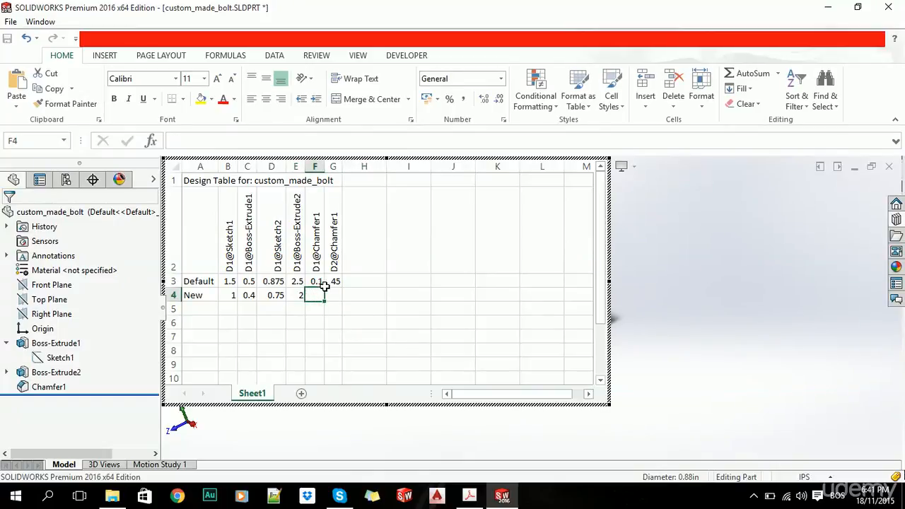
pyautogui.click(389, 309)
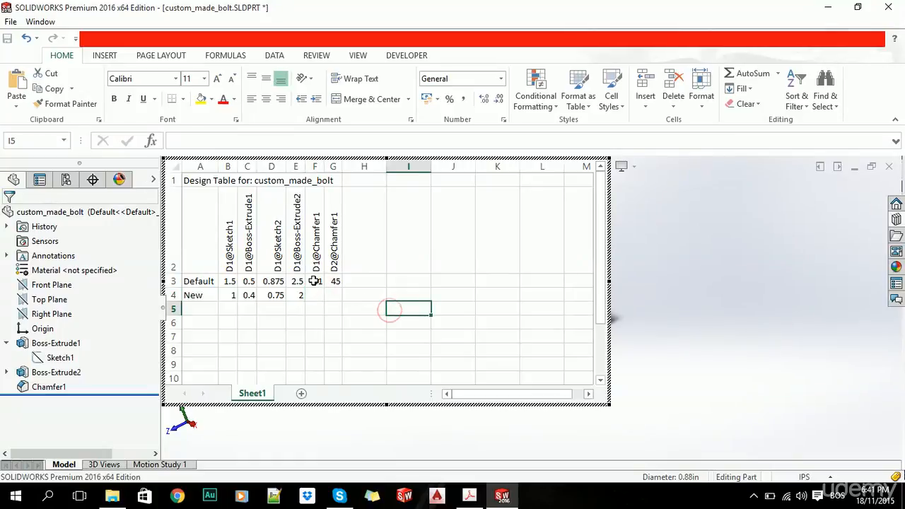
pyautogui.click(318, 281)
pyautogui.moveTo(324, 288); pyautogui.dragTo(344, 299)
pyautogui.click(391, 319)
pyautogui.click(335, 281)
pyautogui.click(445, 307)
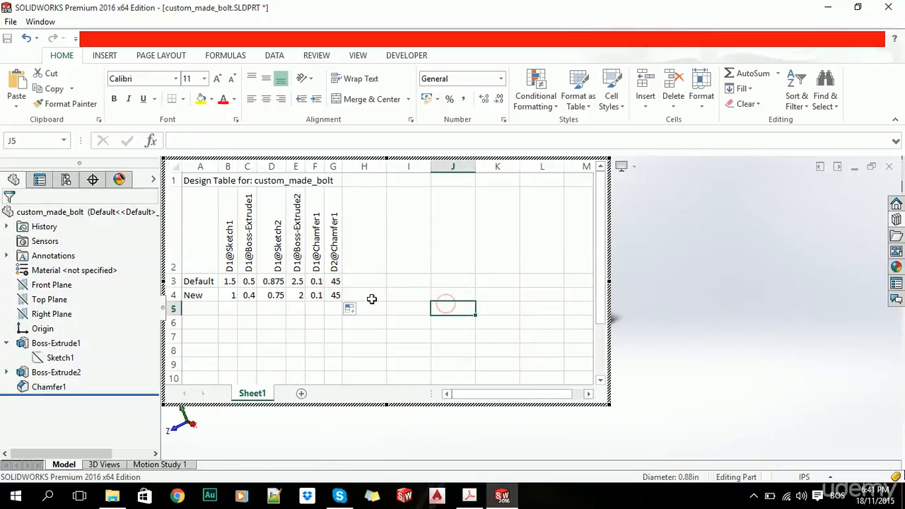
# Close the design table to generate the New configuration, and make that configuration active.
pyautogui.click(770, 252)
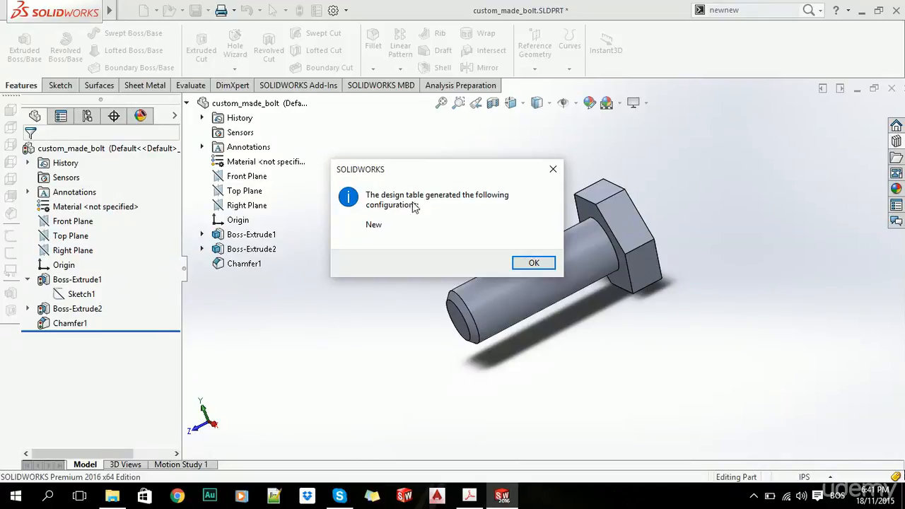
pyautogui.click(534, 262)
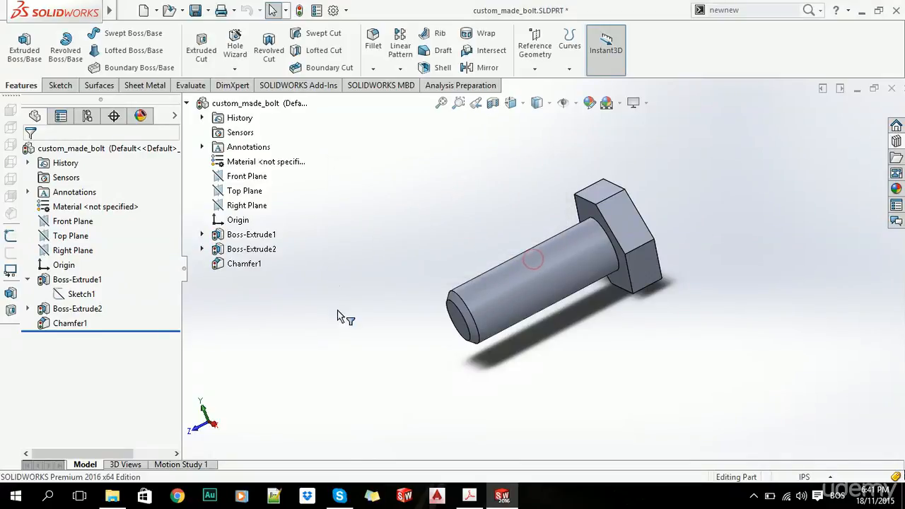
pyautogui.click(86, 117)
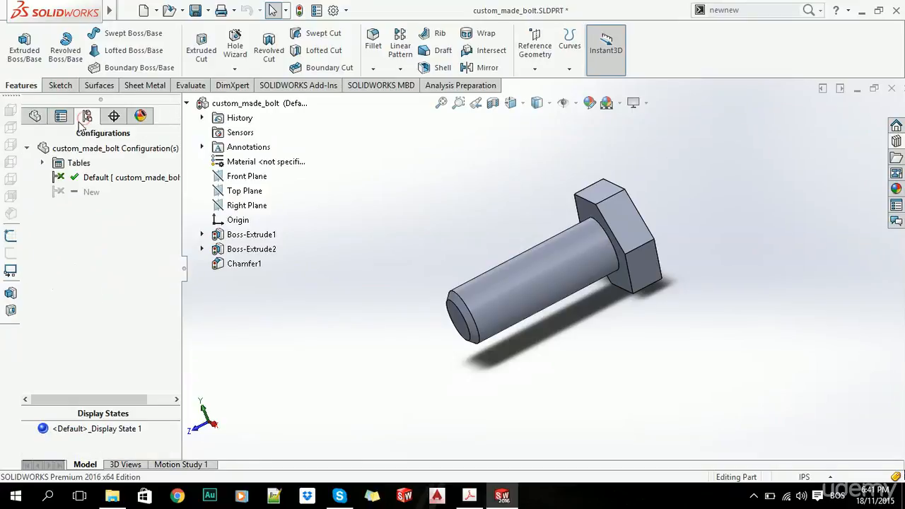
pyautogui.doubleClick(84, 192)
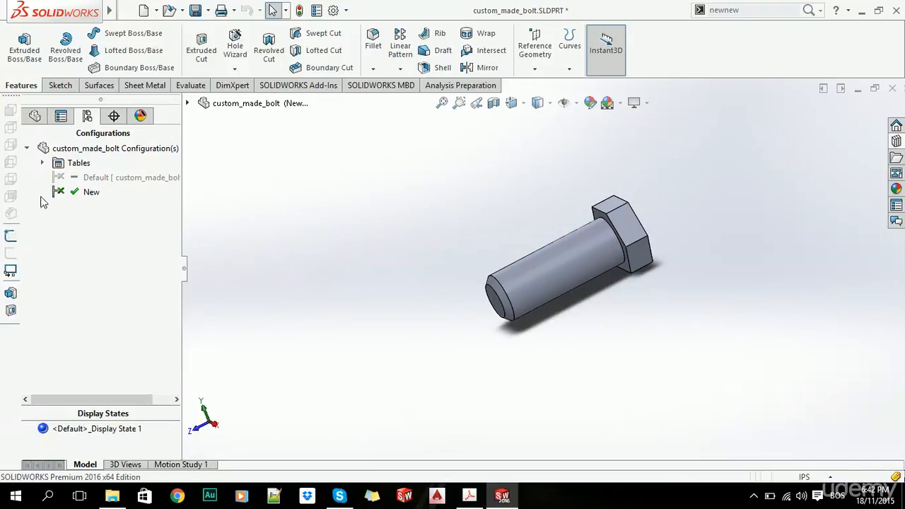
# Open Sketch2 of Boss-Extrude2, the bolt shank's profile, for editing.
pyautogui.click(34, 115)
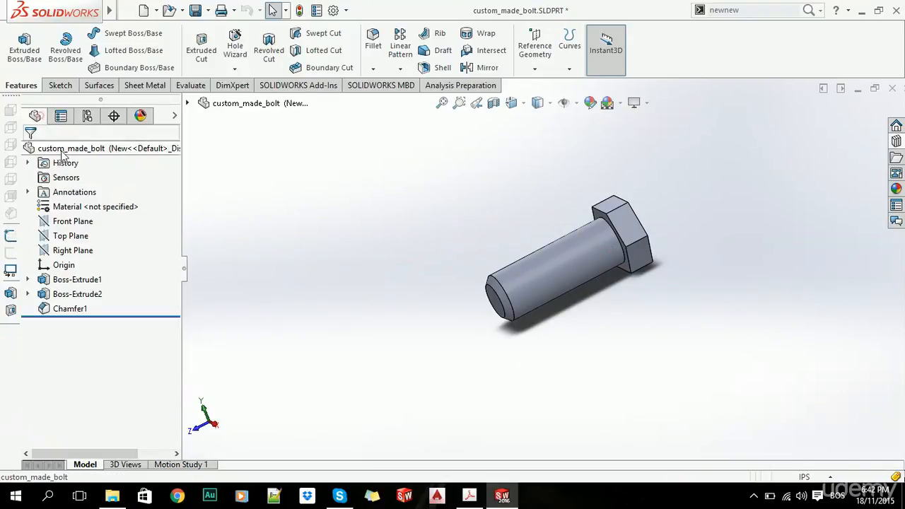
pyautogui.click(27, 294)
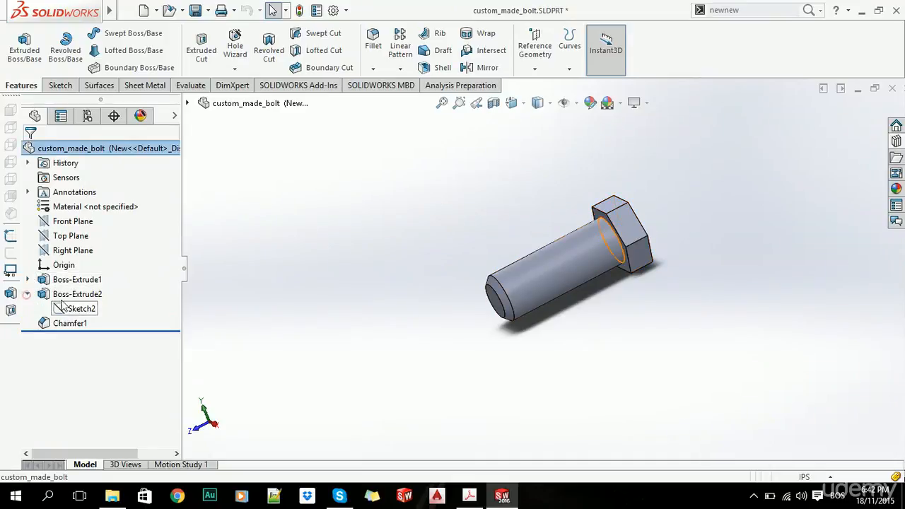
pyautogui.click(78, 310)
pyautogui.rightClick(78, 311)
pyautogui.click(93, 263)
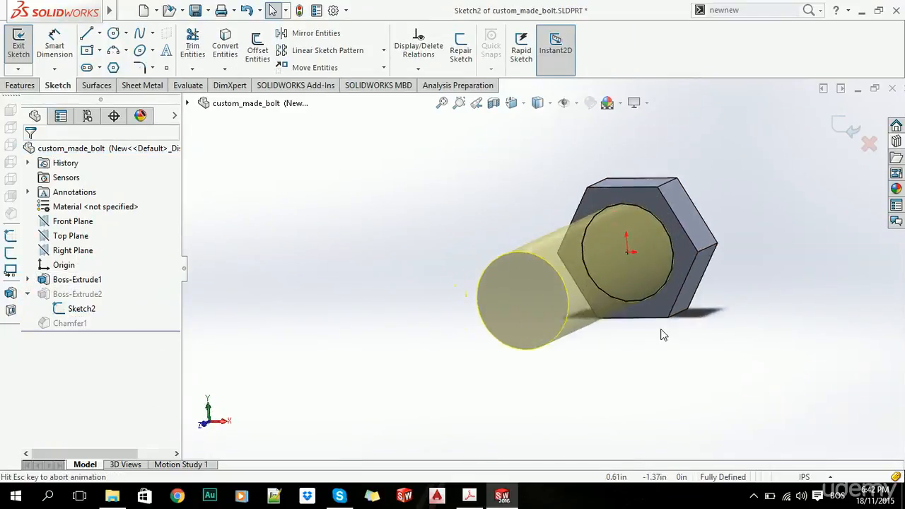
# Rename the shank circle's diameter dimension to Main_diameter and exit the sketch.
pyautogui.doubleClick(391, 266)
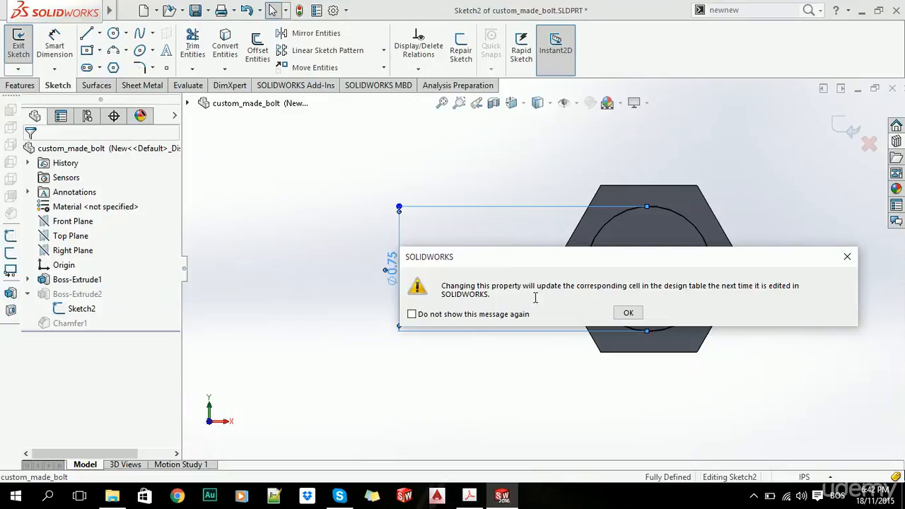
pyautogui.click(628, 315)
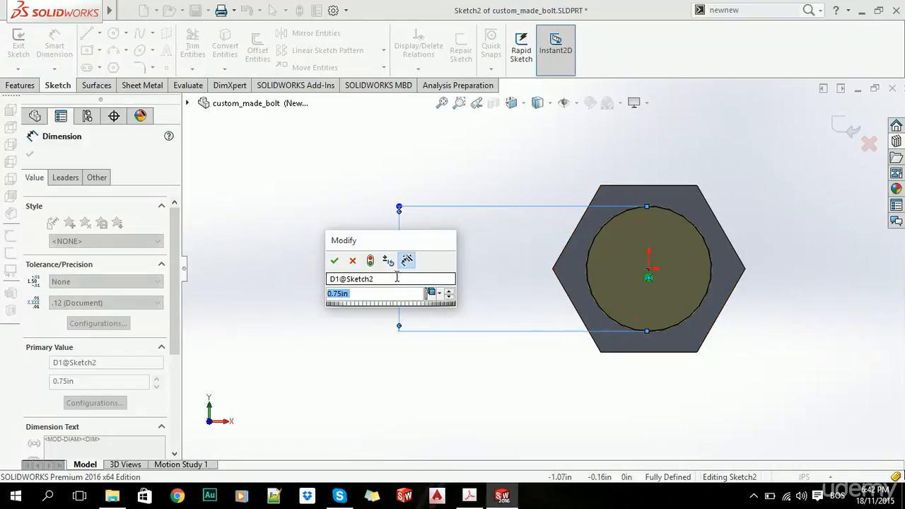
pyautogui.click(397, 278)
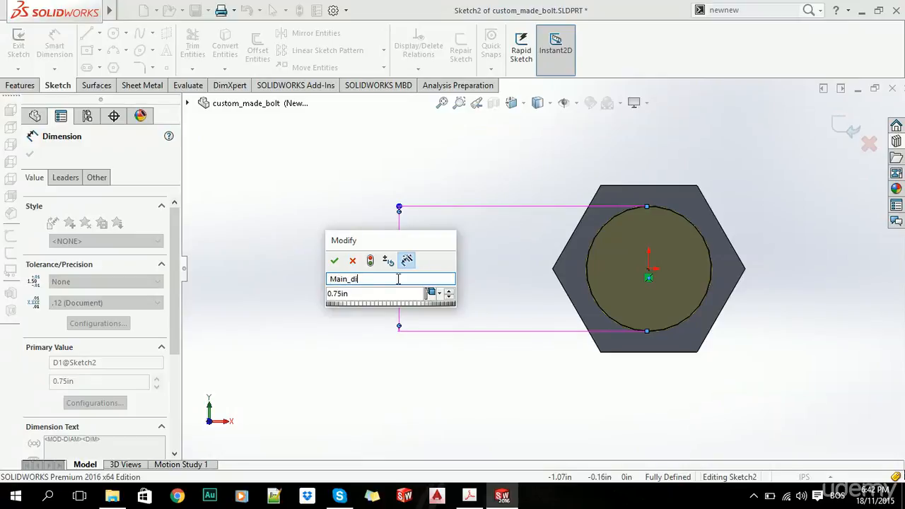
pyautogui.write('Main_diameter')
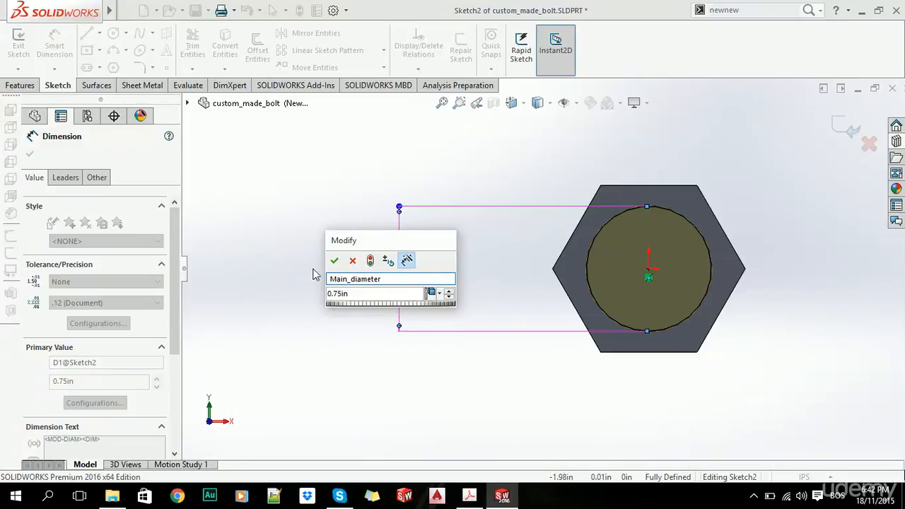
pyautogui.click(334, 260)
pyautogui.click(299, 205)
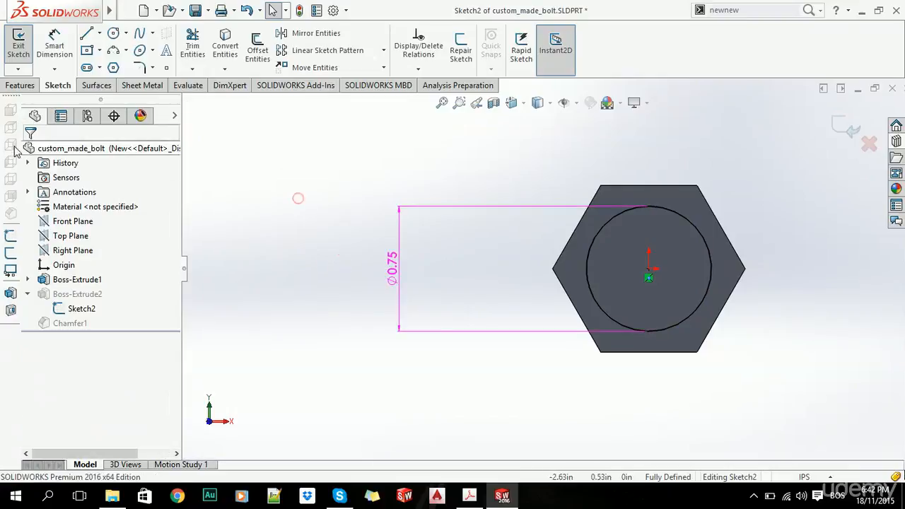
pyautogui.click(841, 126)
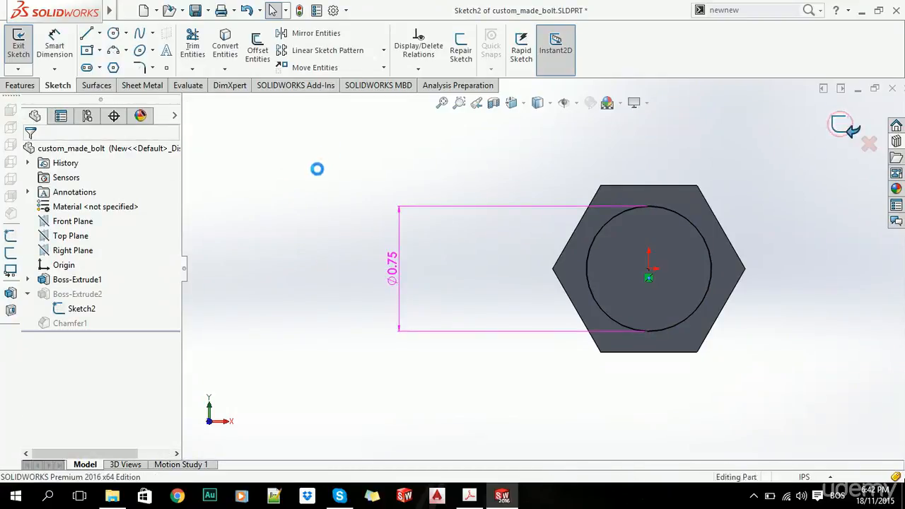
# Reopen the design table for editing without adding any of the suggested parameters.
pyautogui.click(87, 117)
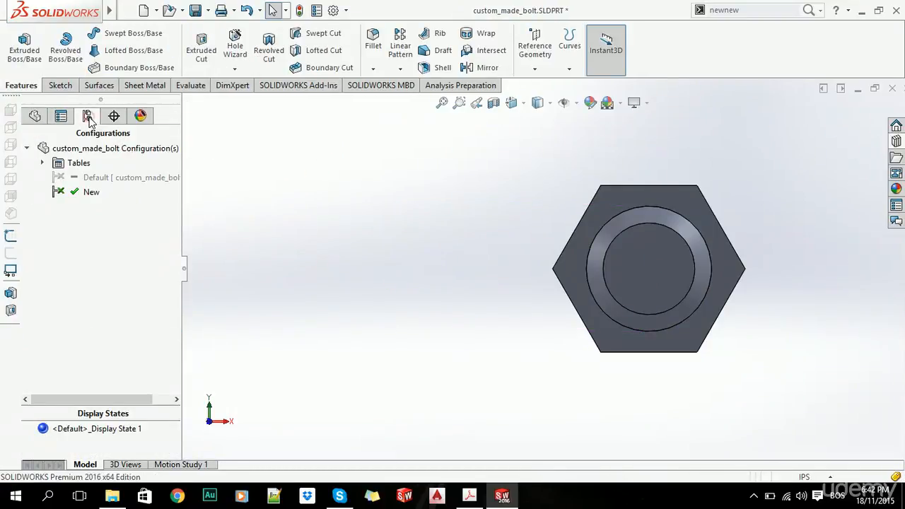
pyautogui.rightClick(68, 164)
pyautogui.click(144, 212)
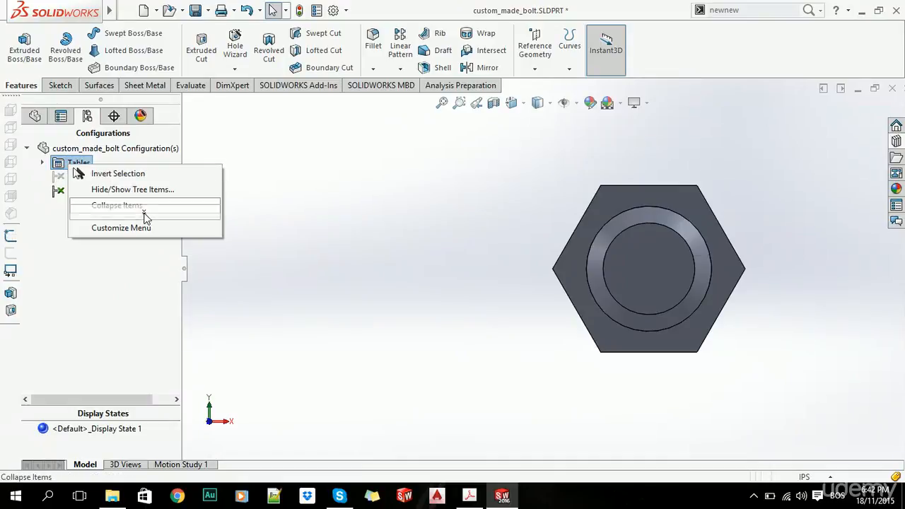
pyautogui.click(41, 163)
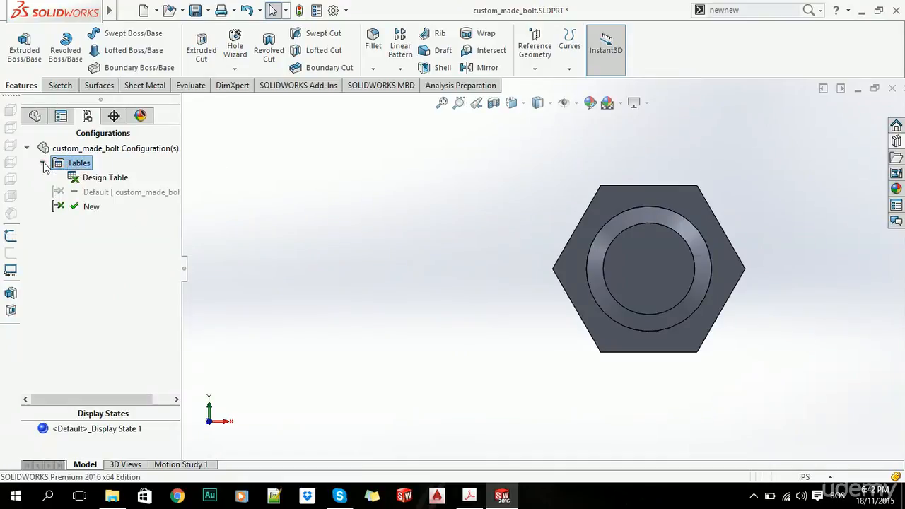
pyautogui.rightClick(95, 181)
pyautogui.click(153, 206)
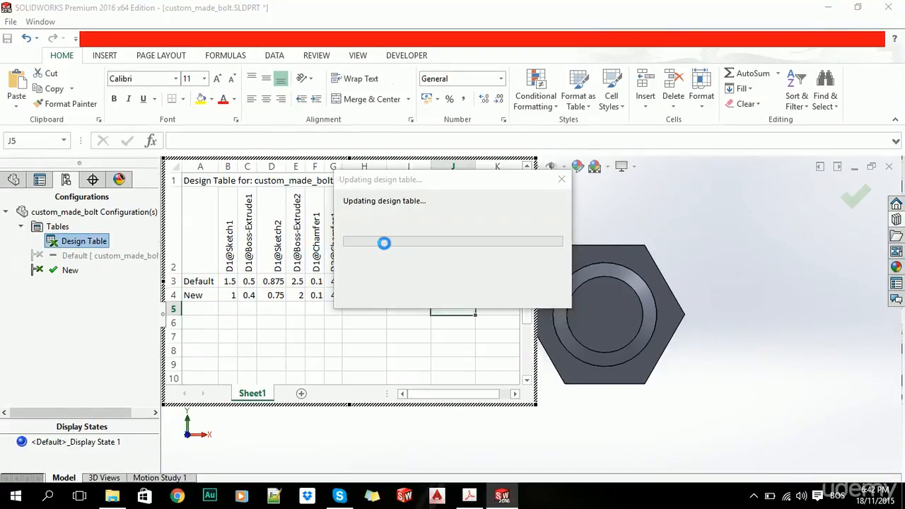
pyautogui.click(606, 104)
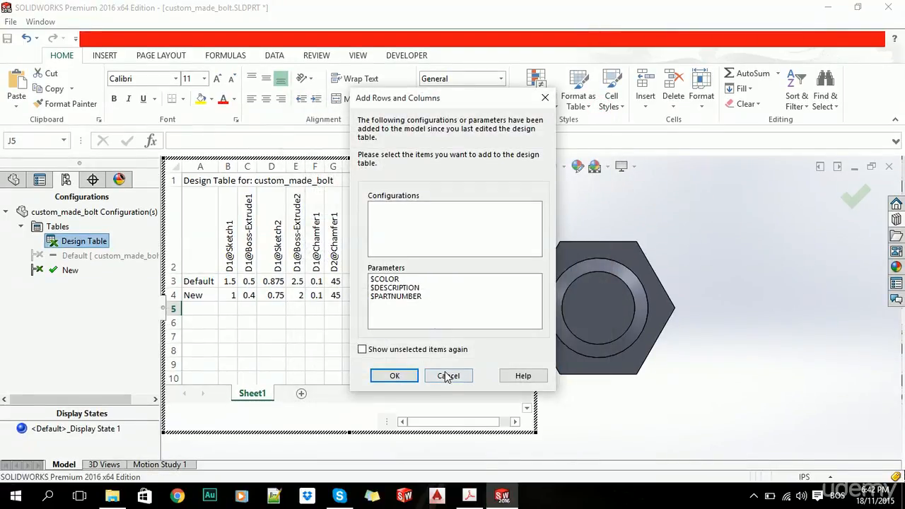
pyautogui.click(448, 376)
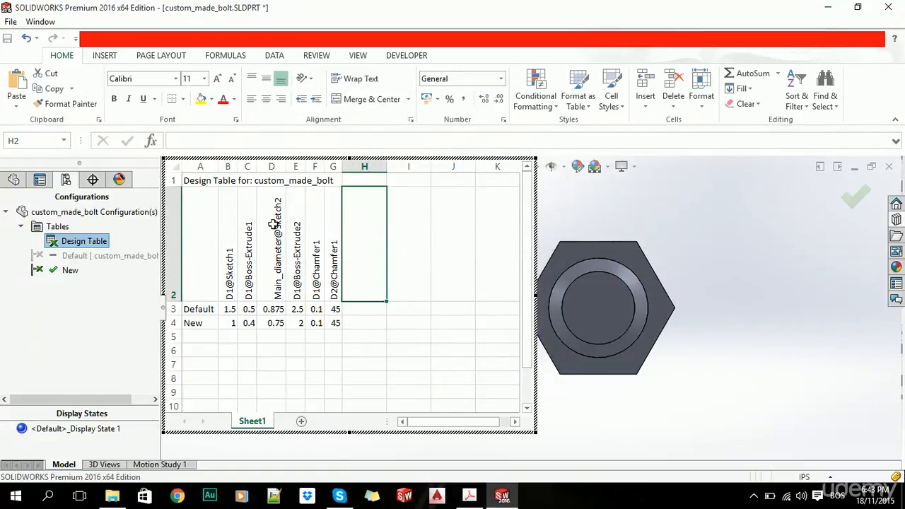
# Copy the whole New configuration row down into rows 5 to 7 of the design table.
pyautogui.click(193, 322)
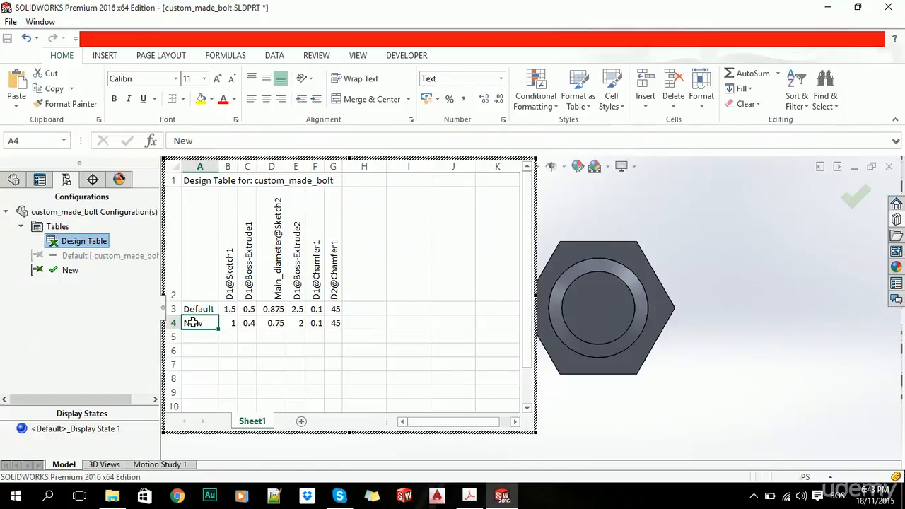
pyautogui.click(173, 323)
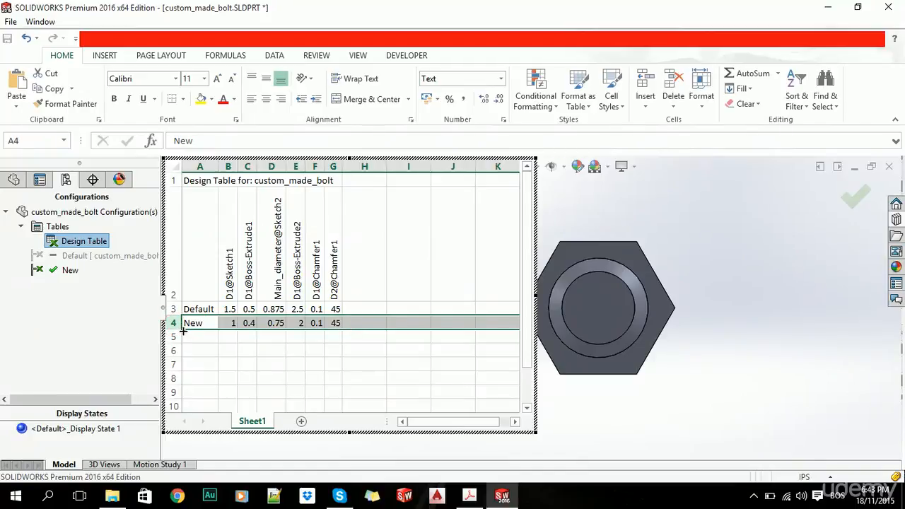
pyautogui.moveTo(183, 331); pyautogui.dragTo(182, 368)
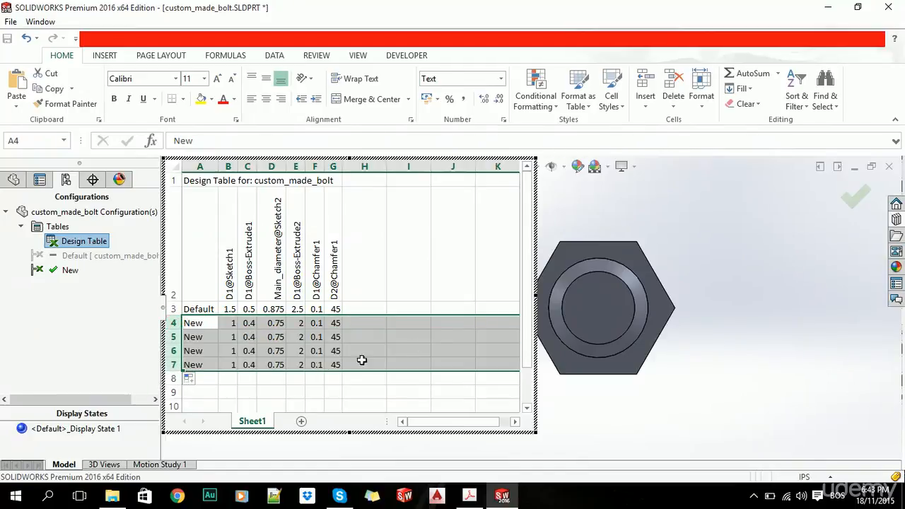
pyautogui.click(424, 339)
# Rename the three copied configuration rows as New2, New3 and New4.
pyautogui.click(202, 338)
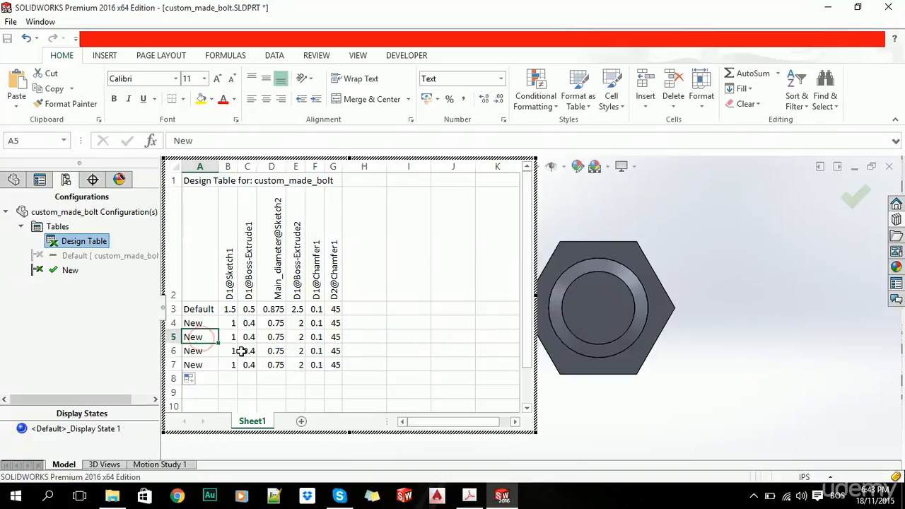
pyautogui.press('F2')
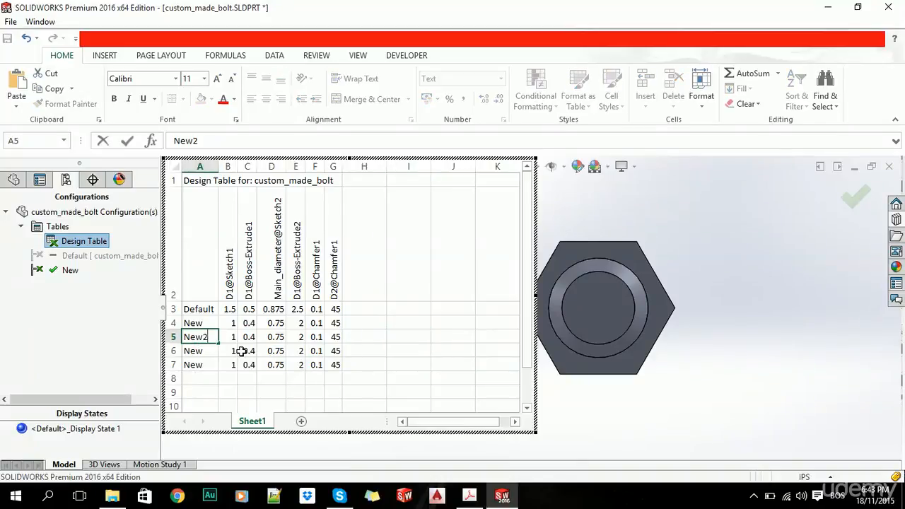
pyautogui.write('2')
pyautogui.press('Return')
pyautogui.write('Ne')
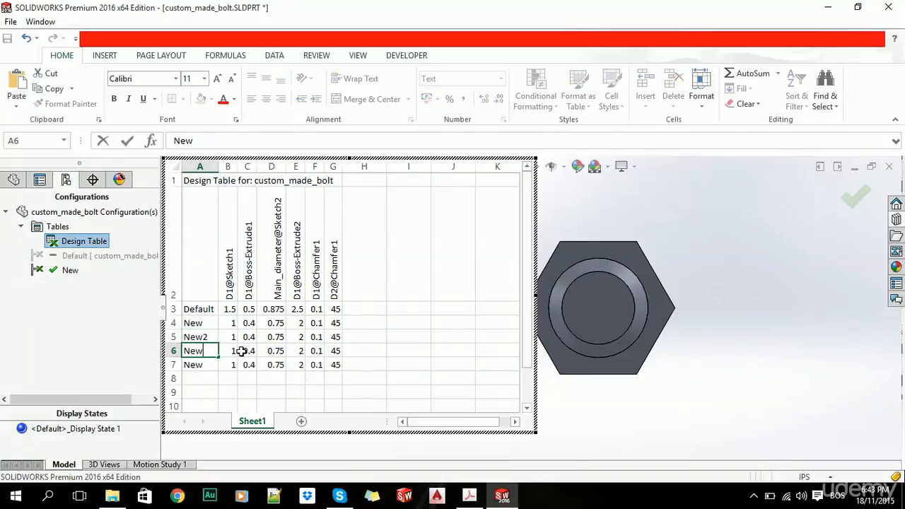
pyautogui.press('Return')
pyautogui.write('Ne')
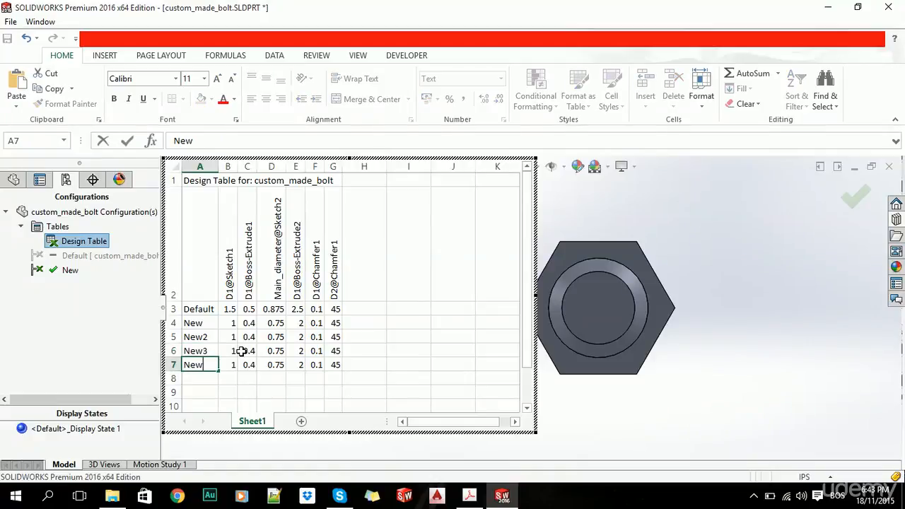
pyautogui.click(447, 335)
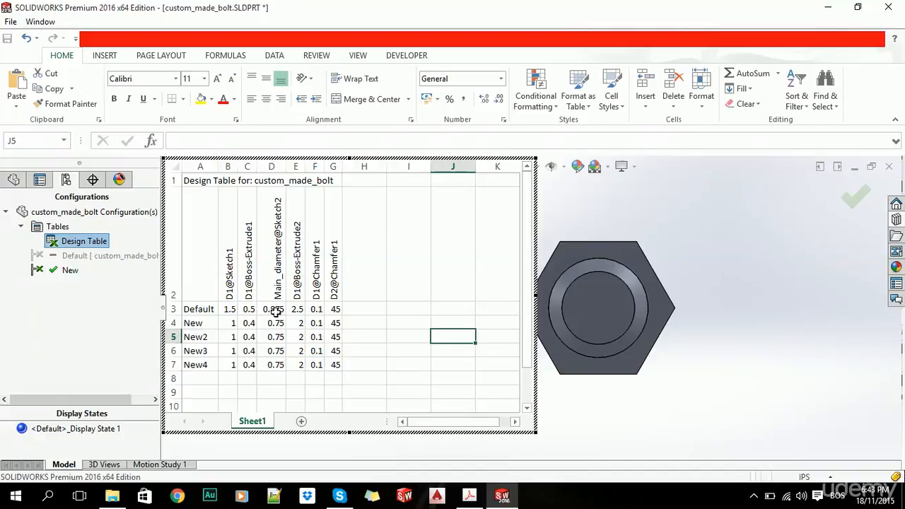
# Set Main_diameter@Sketch2 to 0.6 for New2, 0.5 for New3 and 0.4 for New4, and close the table to generate these configurations.
pyautogui.click(276, 338)
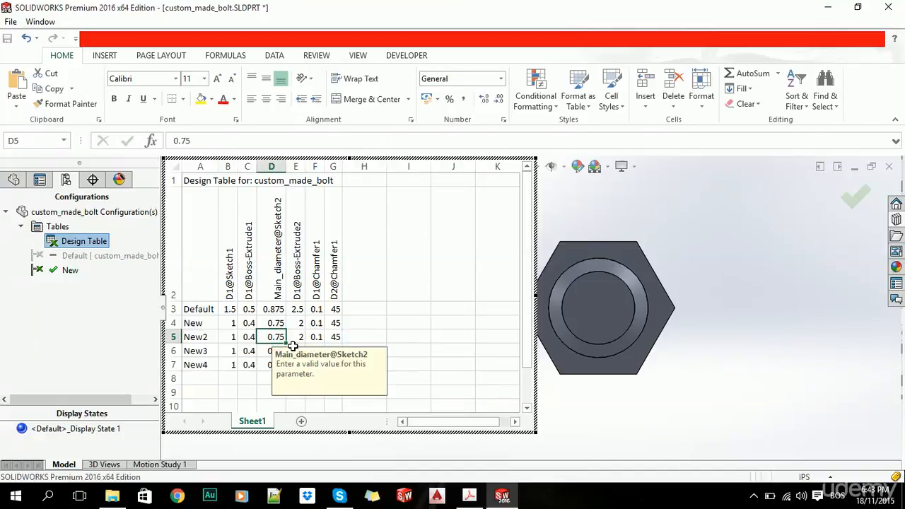
pyautogui.write('0.6')
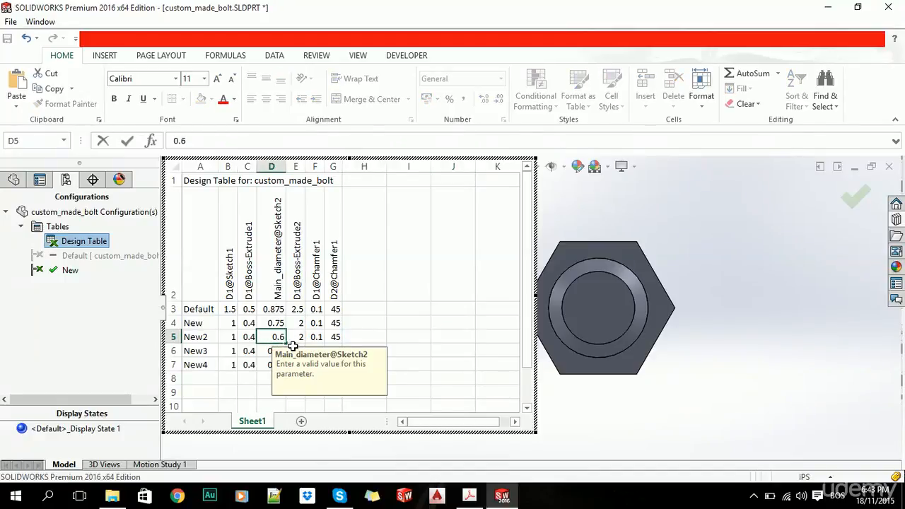
pyautogui.press('Return')
pyautogui.write('0.5')
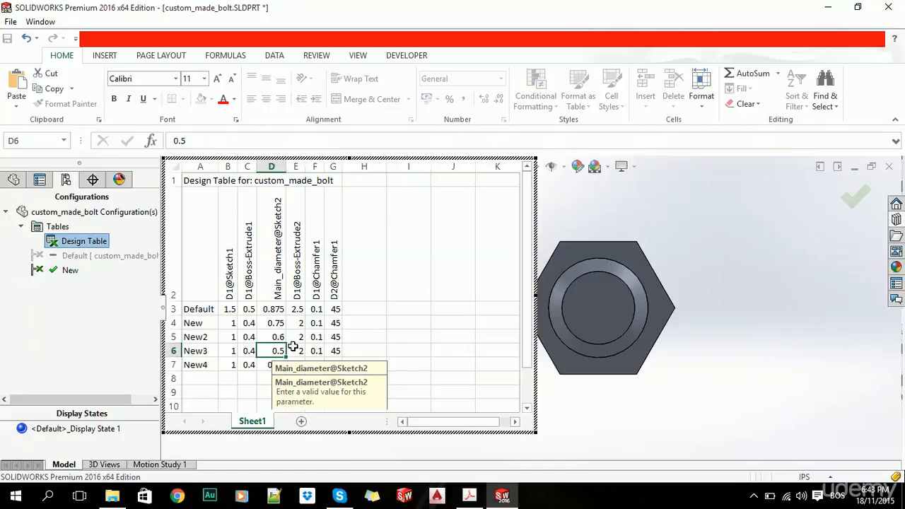
pyautogui.press('Return')
pyautogui.write('0.')
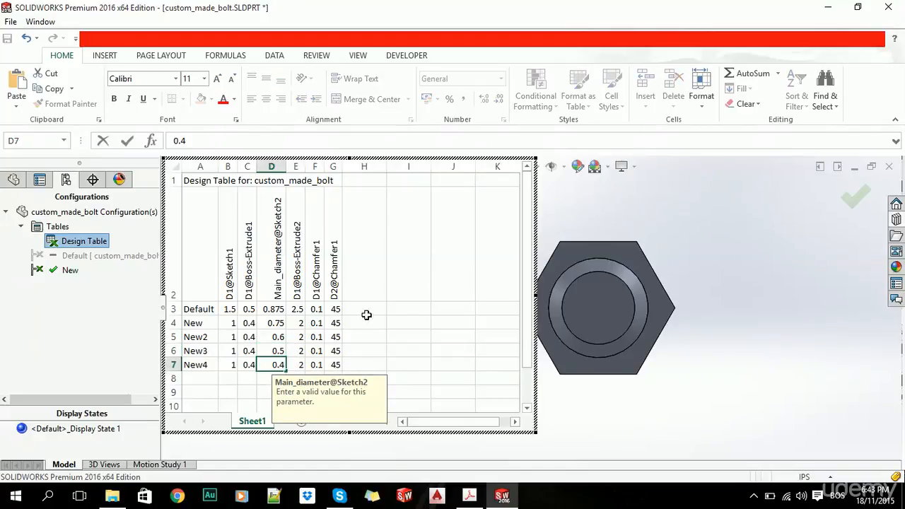
pyautogui.write('4')
pyautogui.click(412, 319)
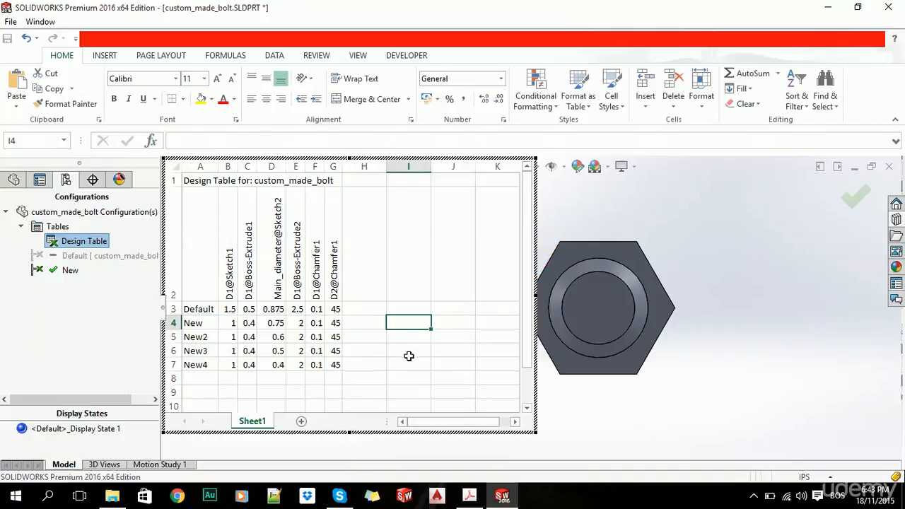
pyautogui.click(857, 196)
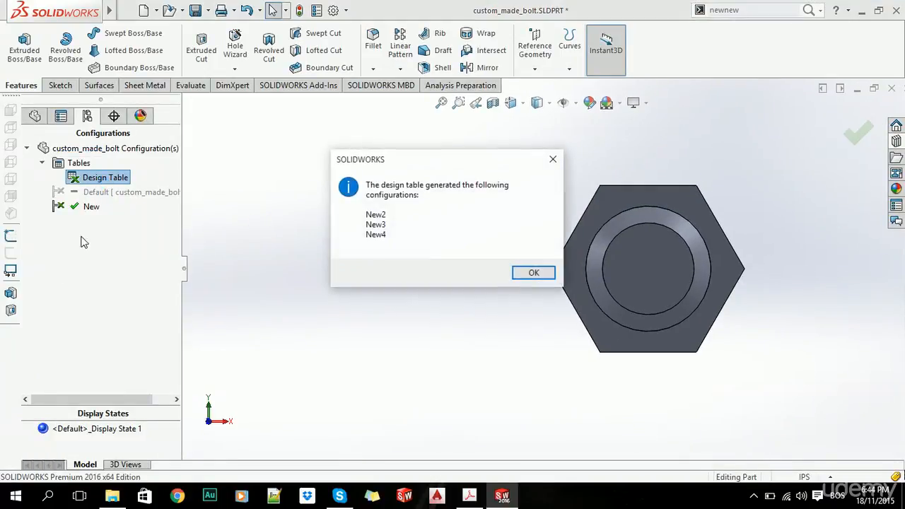
pyautogui.click(536, 272)
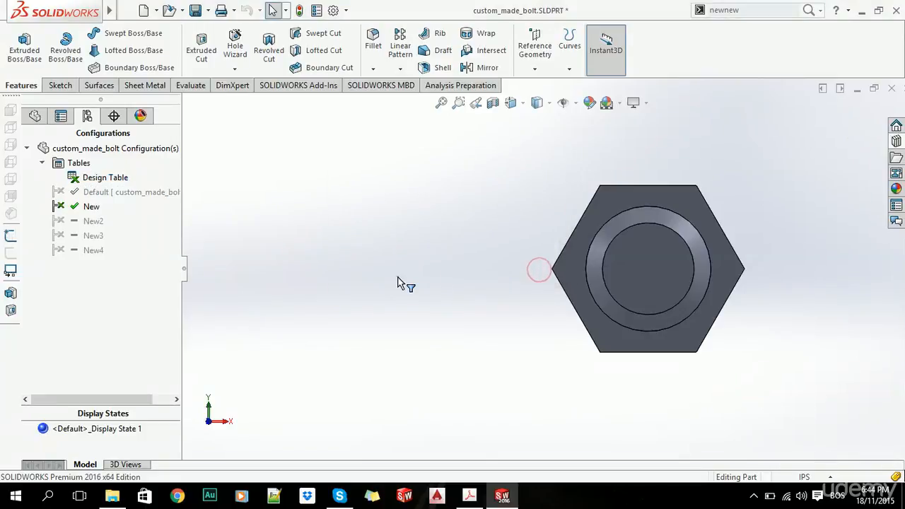
# Activate the New2, New3 and New4 configurations in turn to compare their shank diameters in a 3D view.
pyautogui.hotkey('ctrl', '7')
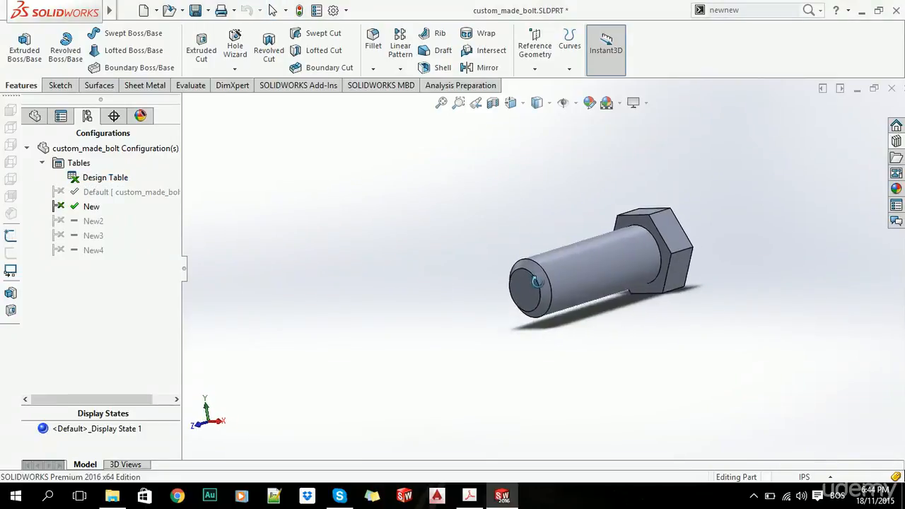
pyautogui.doubleClick(80, 221)
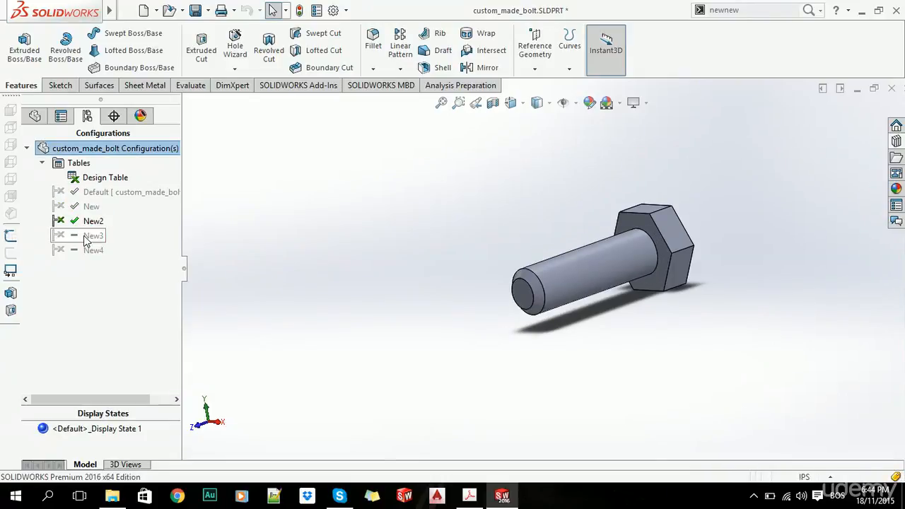
pyautogui.doubleClick(87, 237)
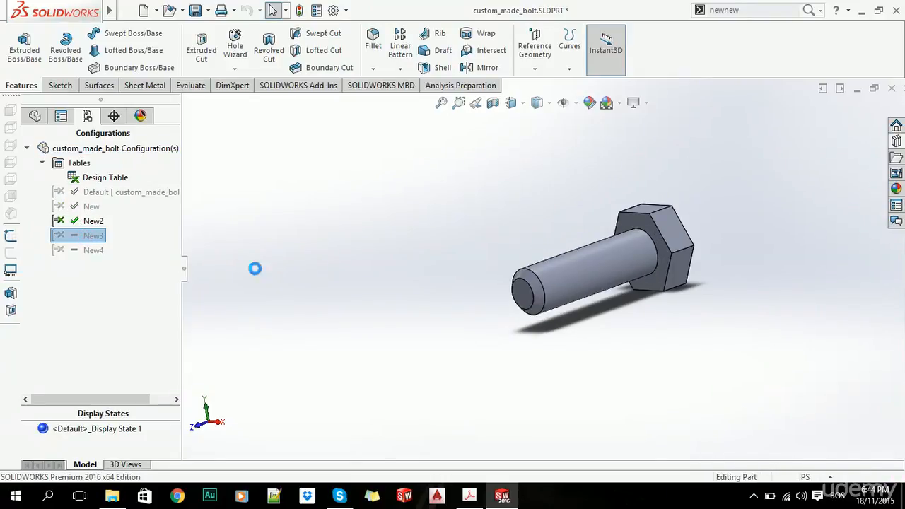
pyautogui.doubleClick(93, 251)
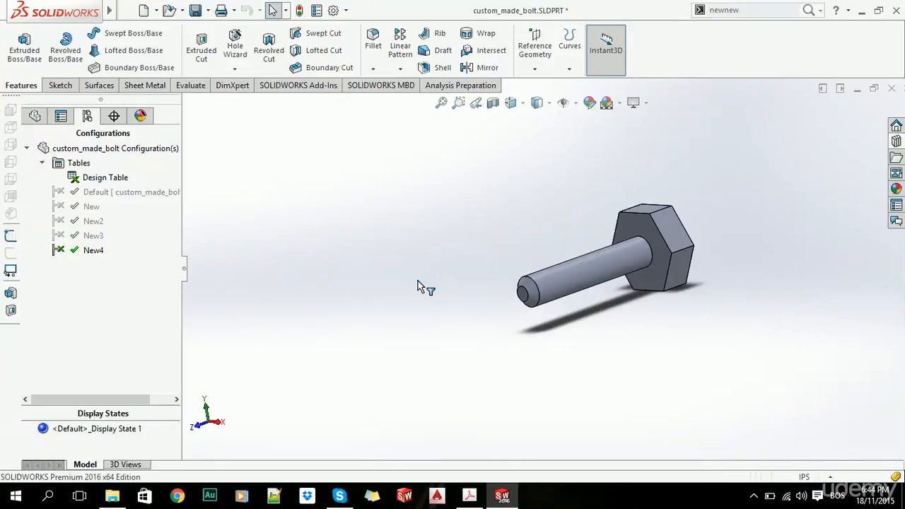
pyautogui.moveTo(418, 286); pyautogui.dragTo(595, 251, button='middle')
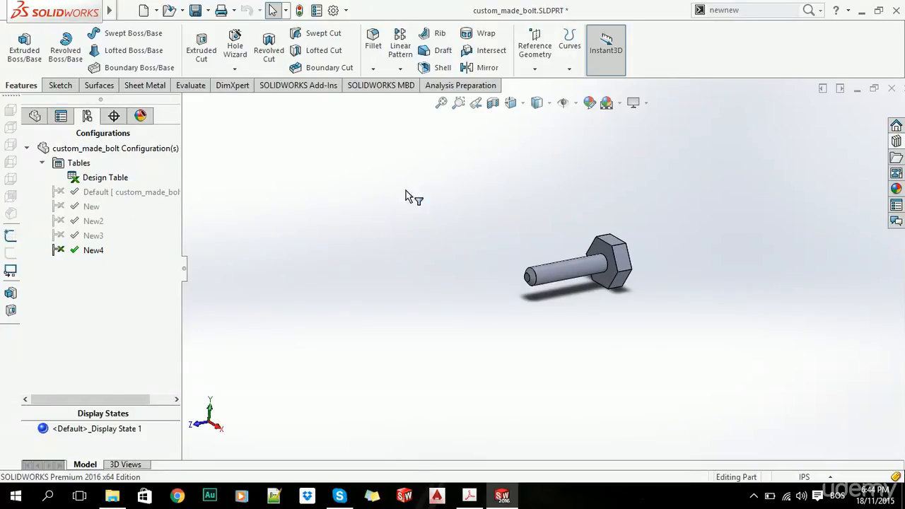
# Close the custom_made_bolt part without saving the changes.
pyautogui.click(892, 88)
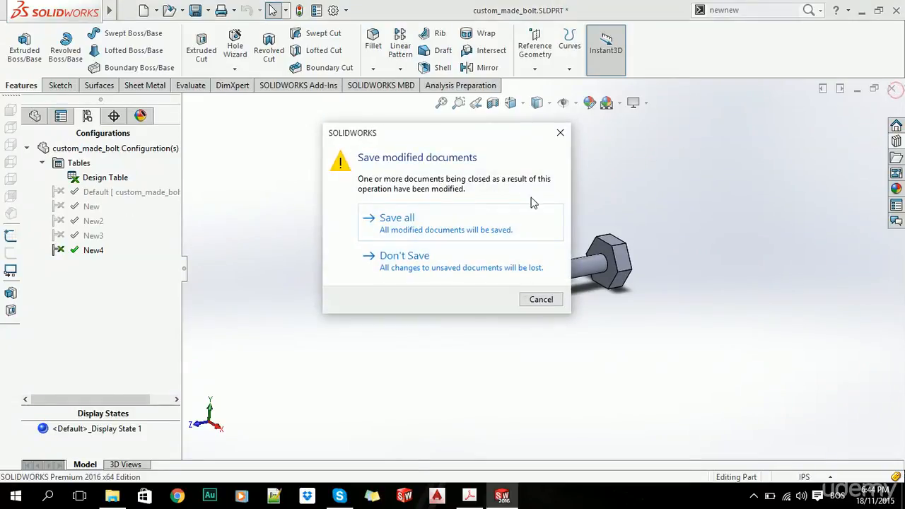
pyautogui.click(456, 265)
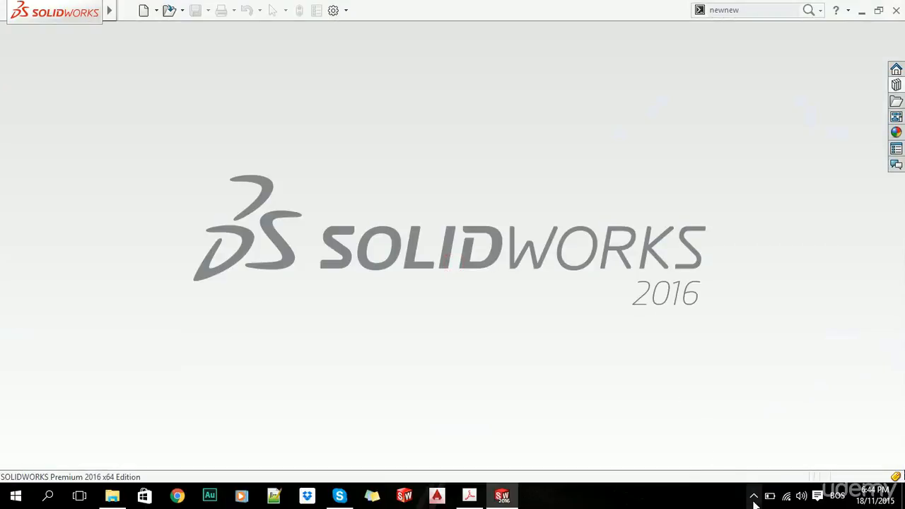